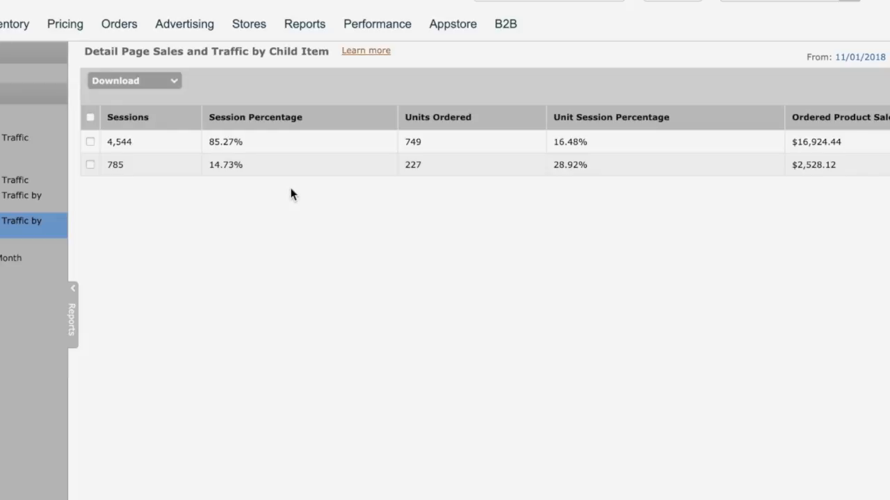
- Compare the session percentages of the two child items in the Detail Page Sales and Traffic report
mouse_move(299, 28)
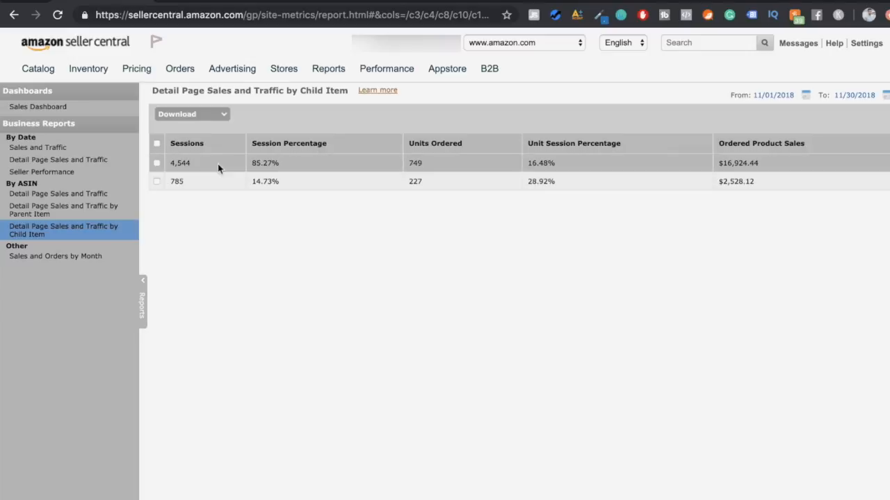
mouse_move(881, 317)
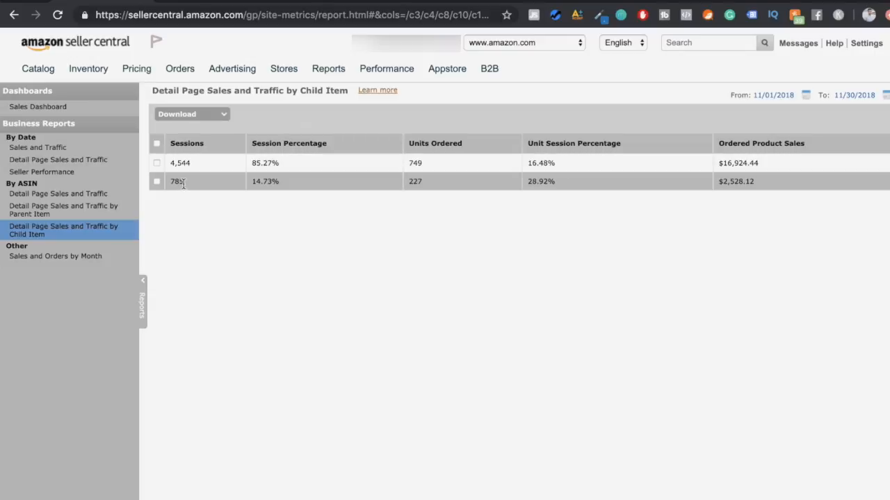
left_click_drag(271, 163, 281, 181)
left_click(253, 165)
left_click(281, 181)
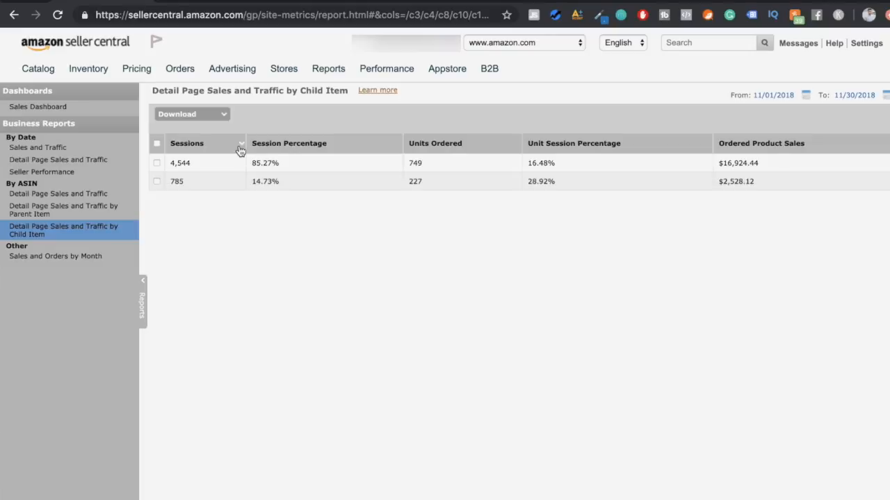
left_click(57, 12)
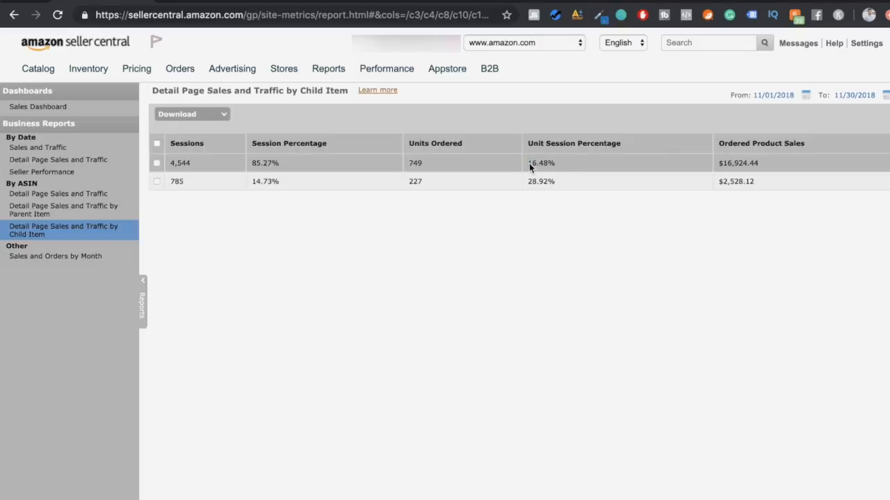
- Examine the unit session percentages of both child items alongside the second item's session count
mouse_move(529, 164)
left_mouse_down()
mouse_move(553, 163)
mouse_move(546, 162)
left_mouse_up()
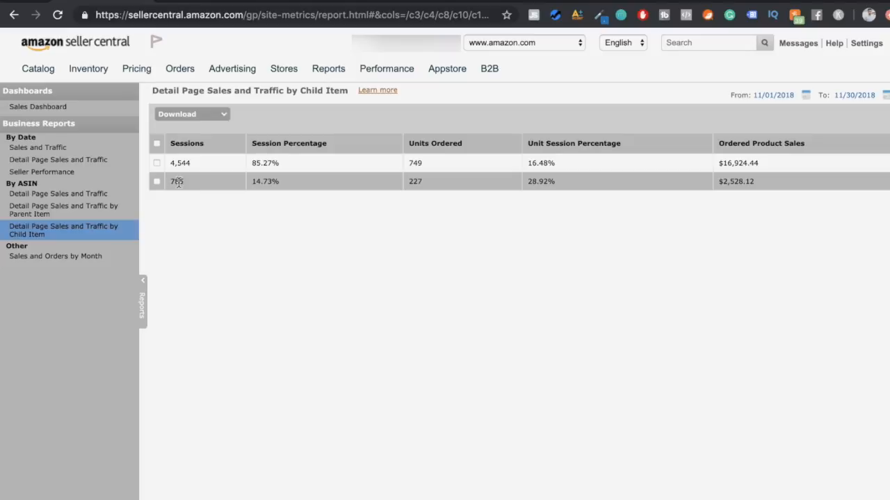
mouse_move(169, 181)
left_mouse_down()
mouse_move(191, 182)
mouse_move(173, 182)
left_mouse_up()
left_click_drag(529, 181, 553, 182)
left_click_drag(206, 185, 171, 181)
left_click(178, 181)
left_click(58, 14)
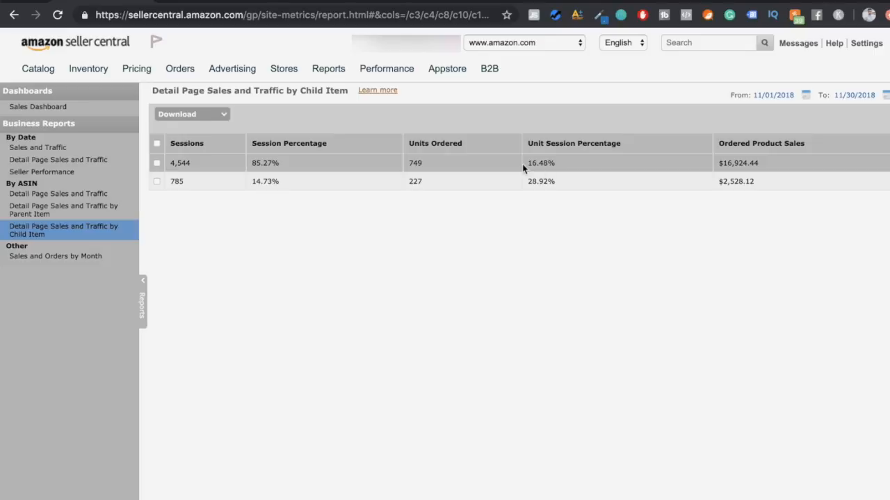
- Compare the two items' unit session percentages and review the first item's ordered product sales
left_click_drag(528, 164, 553, 164)
left_click(545, 162)
left_click_drag(527, 163, 566, 185)
left_click(720, 165)
left_click_drag(720, 165, 754, 165)
left_click(769, 169)
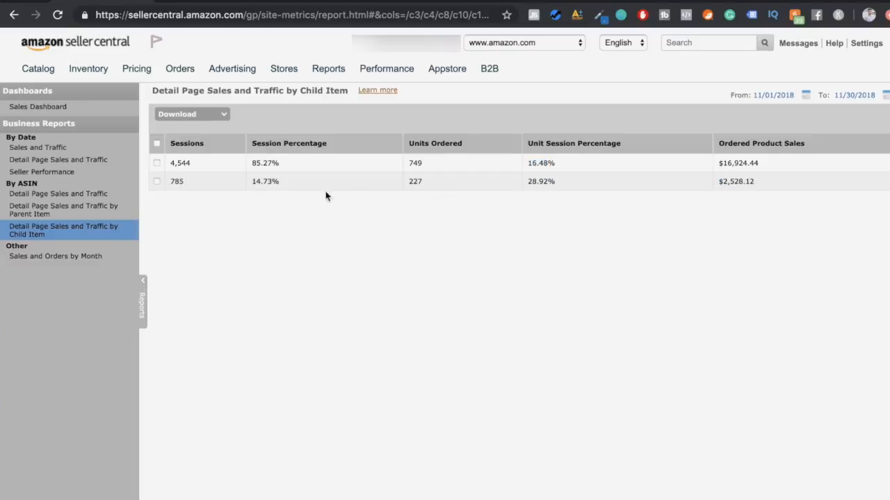
- Check the second item's session count against the first item's unit session percentage
mouse_move(187, 182)
left_mouse_down()
mouse_move(171, 183)
mouse_move(178, 181)
left_mouse_up()
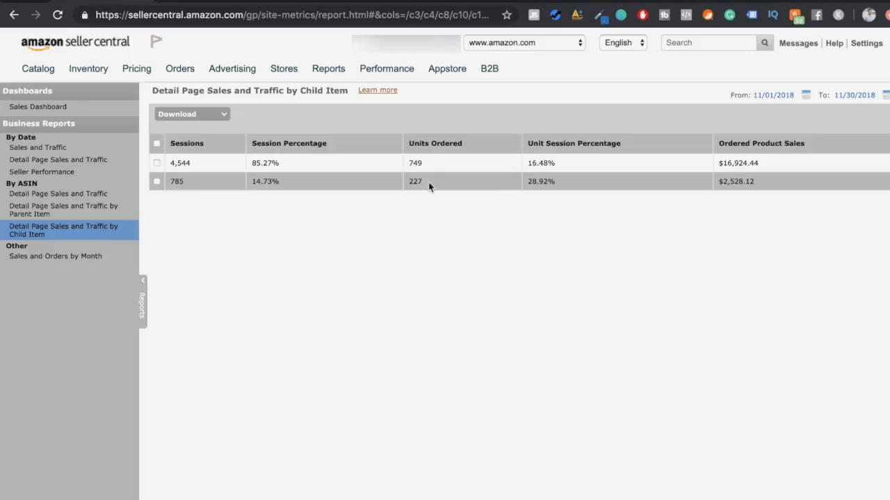
left_click_drag(526, 164, 550, 163)
left_click(565, 167)
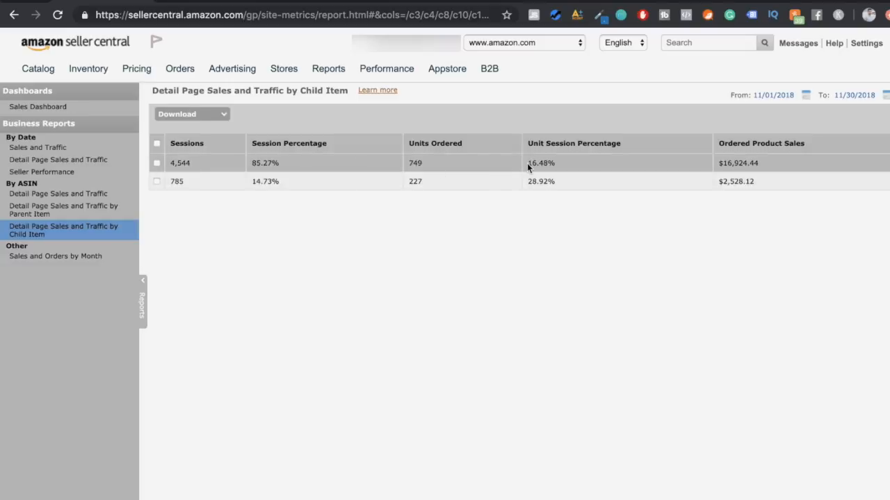
left_click_drag(527, 164, 560, 163)
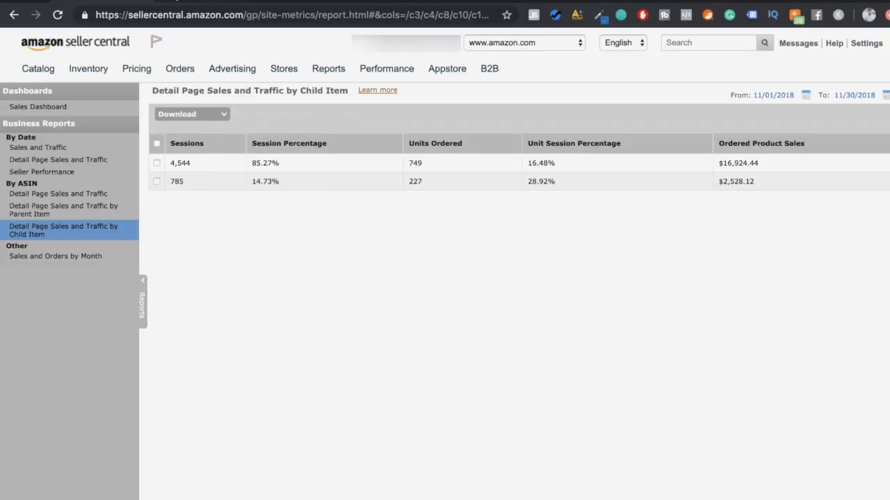
- Switch to the Loaveol night driving glasses listing on Amazon and review its Jungle Scout sales estimates and product details
left_click(780, 2)
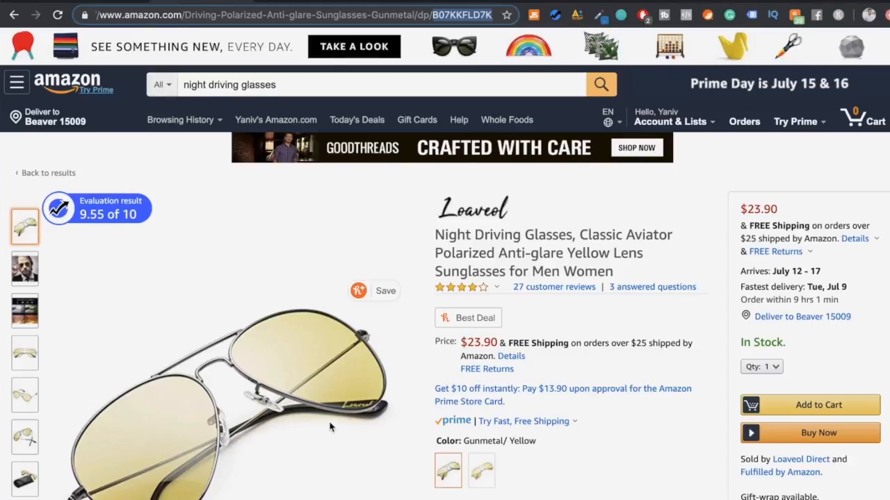
scroll(295, 323, "down", 1)
mouse_move(295, 323)
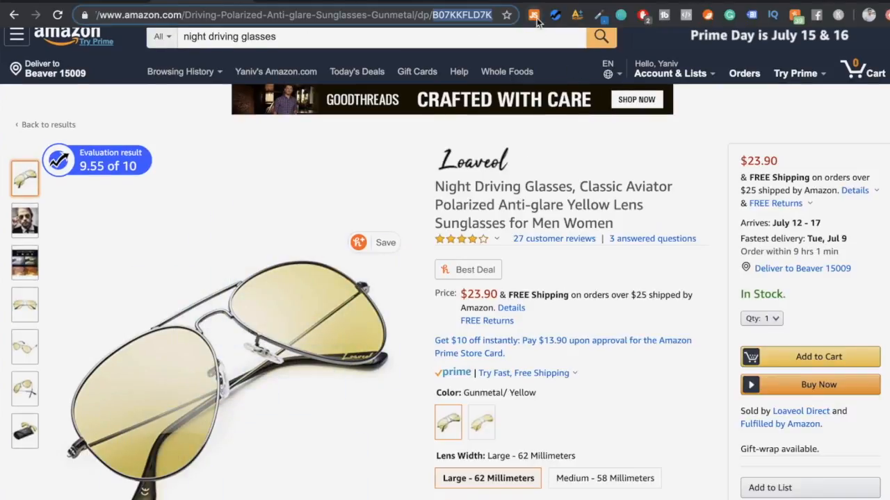
left_click(534, 19)
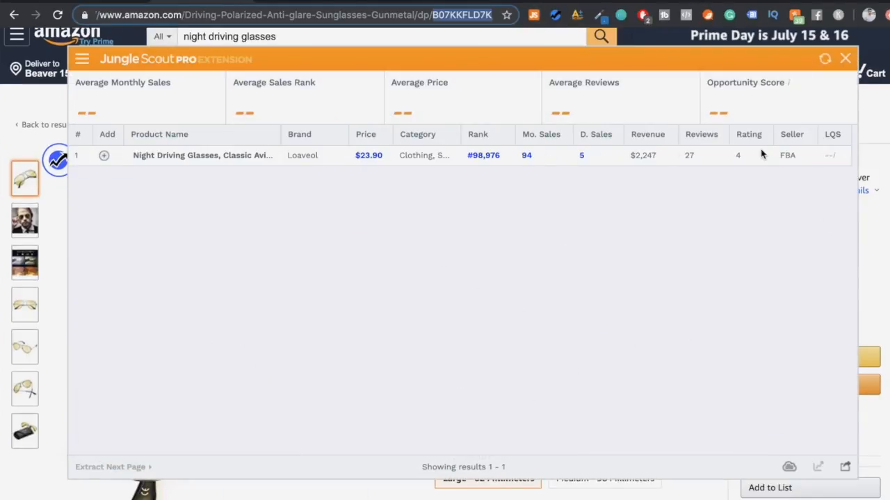
left_click(845, 60)
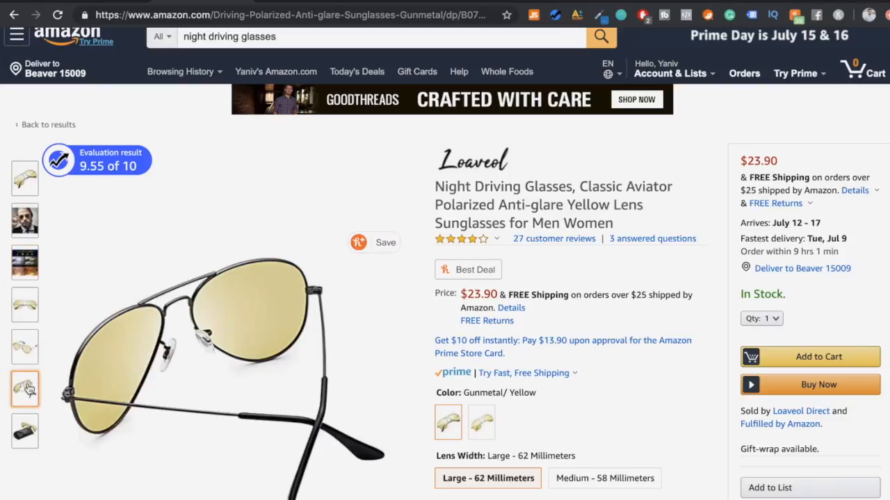
scroll(290, 193, "down", 1)
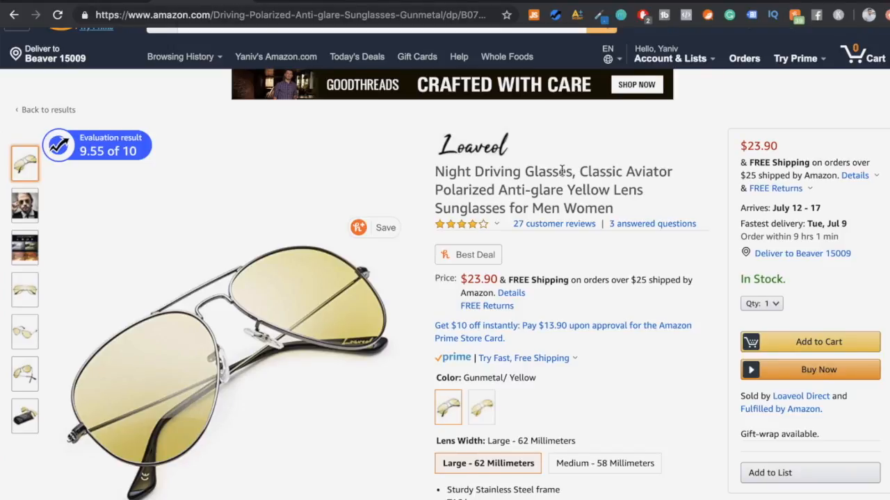
scroll(562, 171, "up", 1)
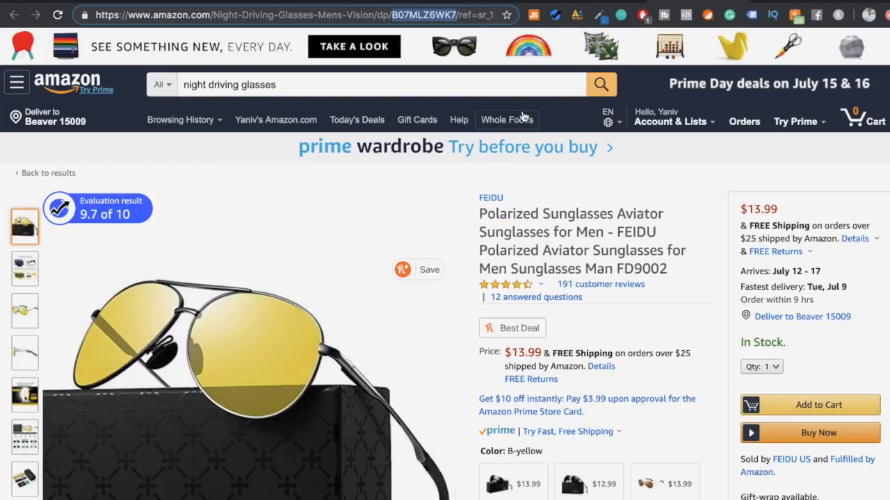
- Switch to Helium 10, open the Cerebro reverse ASIN lookup and add the LVIOE glasses' ASIN B0798GHYJM
left_click(315, 2)
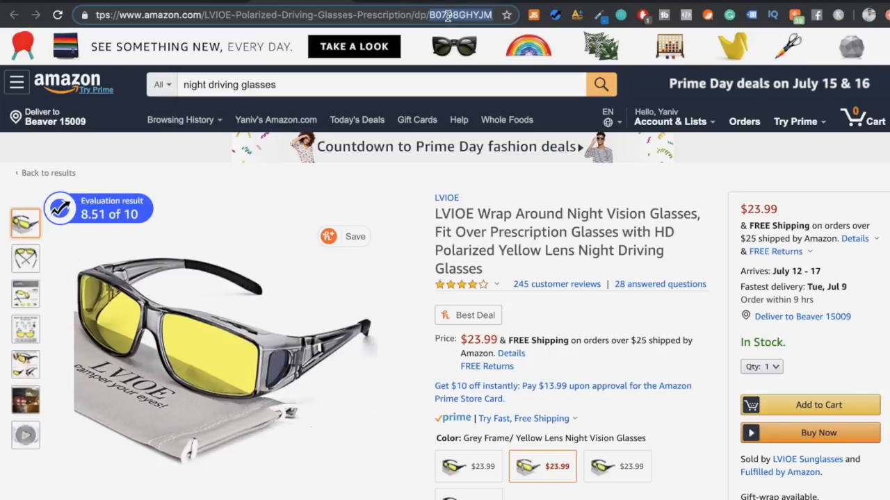
left_click(792, 4)
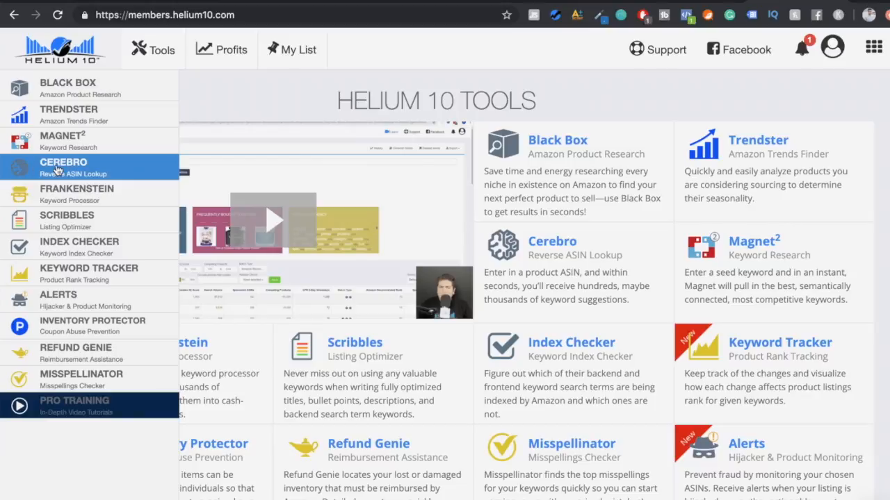
left_click(43, 170)
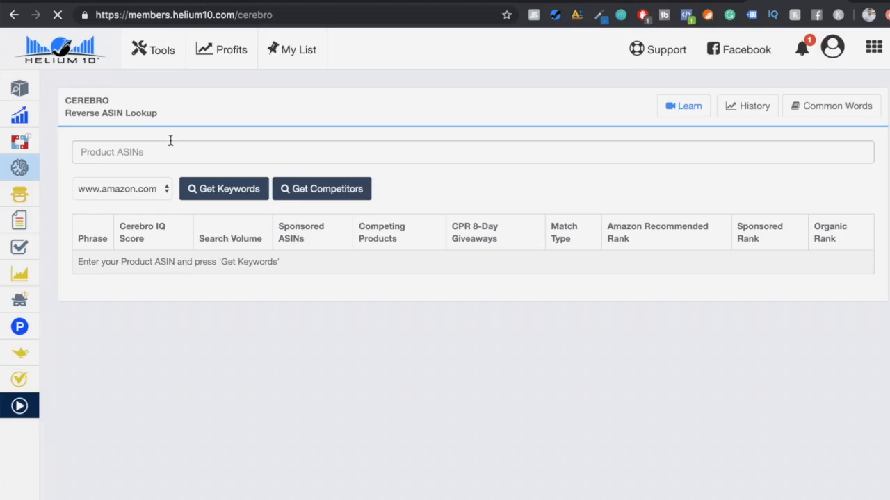
left_click(170, 142)
type("B0798GHYJM")
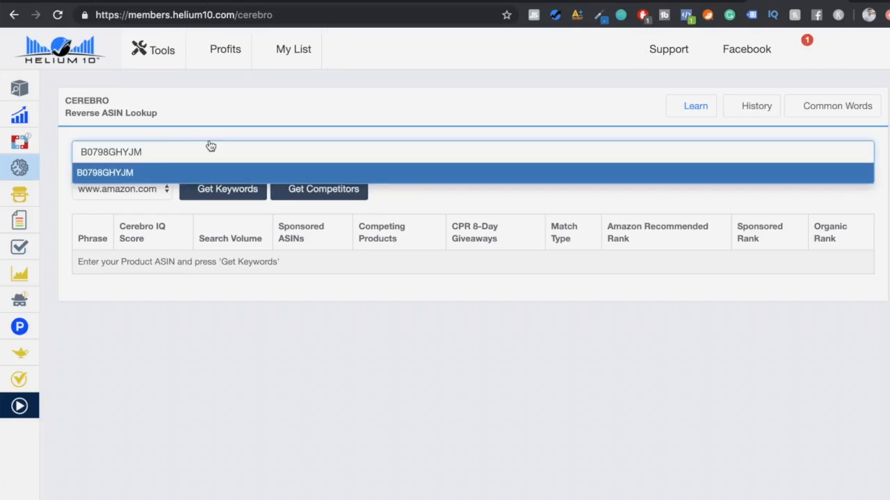
key("Return")
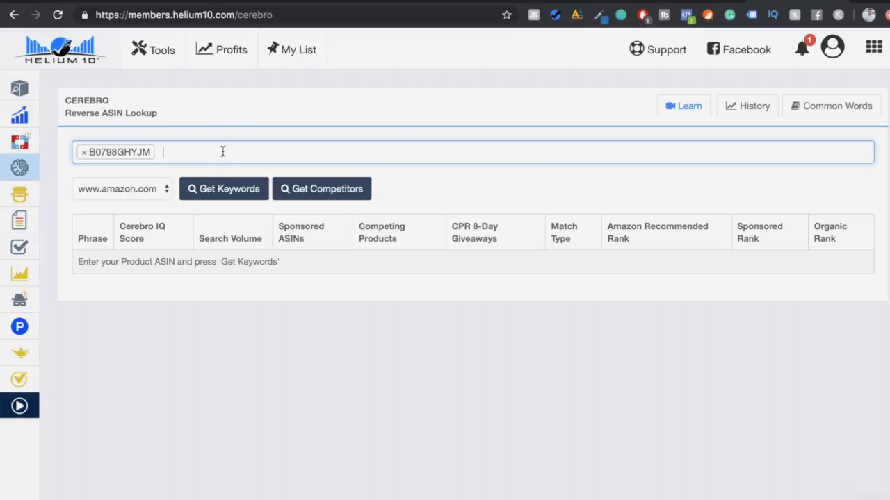
- Add the competitor ASINs B078PZMX5H, B07JG1NNSY, B0785QJZ7Y and B07MLZ6WK7 to the Cerebro lookup
left_click(312, 2)
left_click(412, 1)
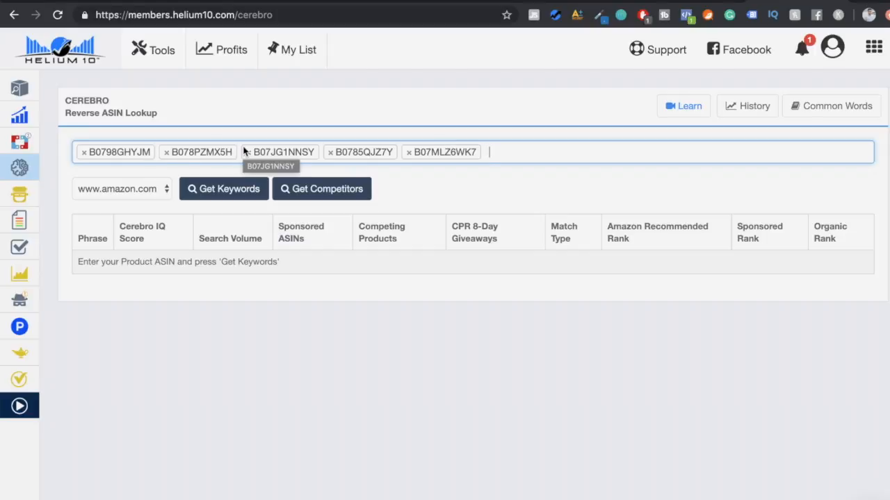
left_click(351, 136)
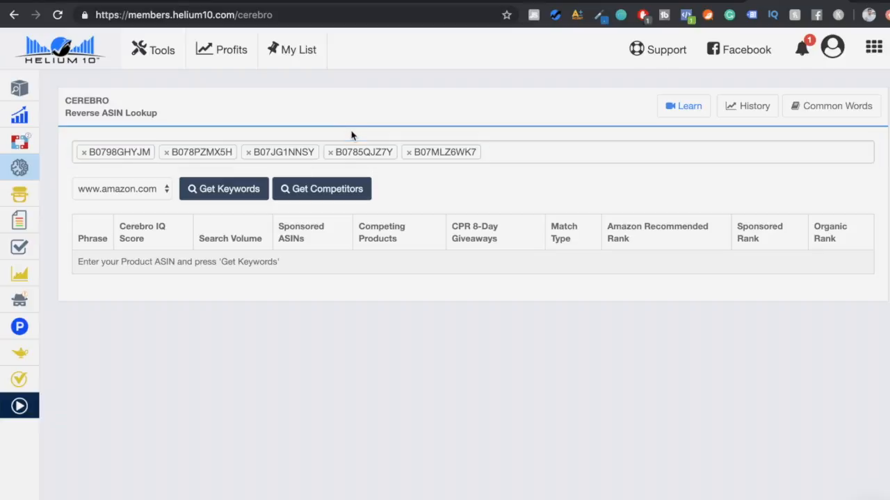
left_click(532, 147)
left_click(511, 133)
- Get keywords for the five ASINs as a new search and sort the results by search volume, high to low
left_click(245, 192)
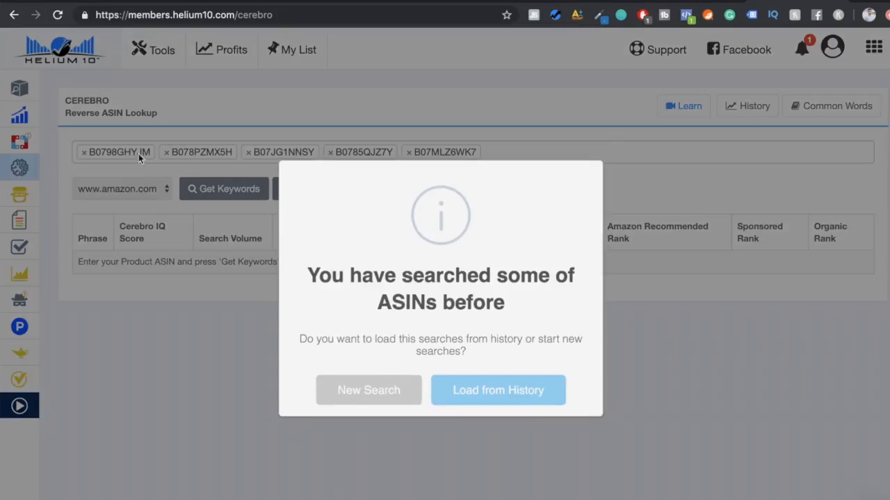
left_click(394, 384)
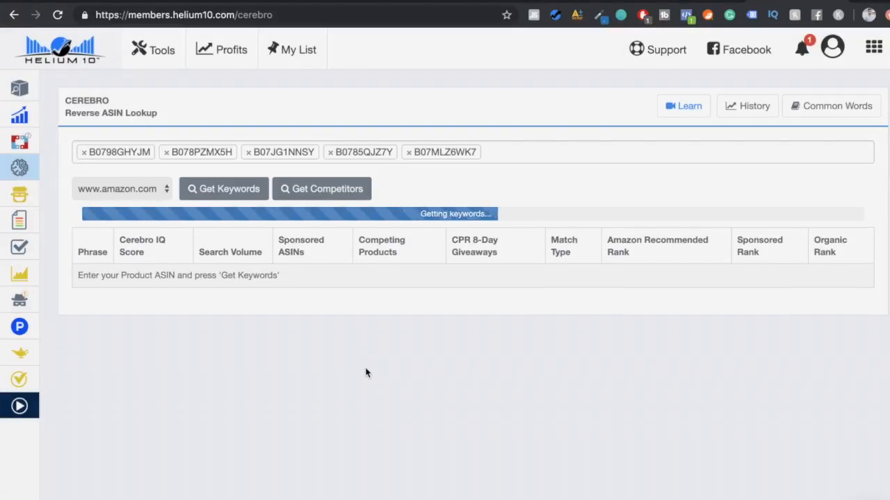
scroll(468, 384, "down", 5)
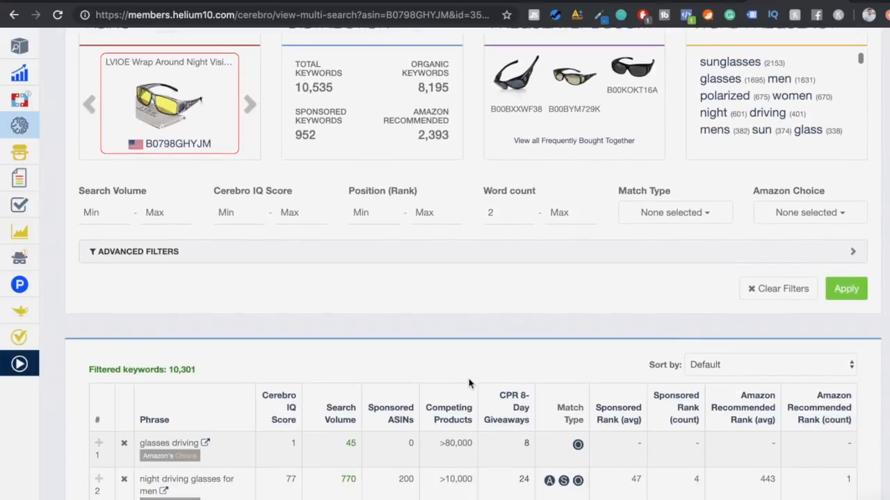
left_click(339, 407)
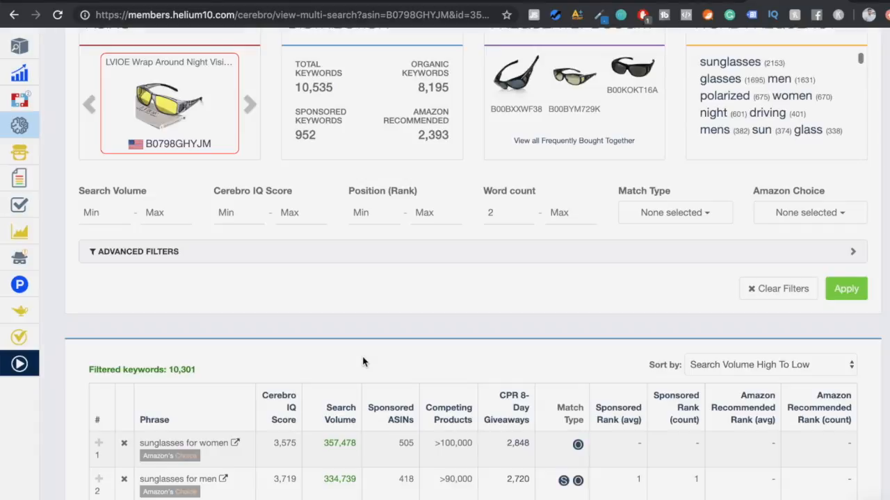
- Set the Competitor Rank Avg advanced filter to a minimum of 1 and a maximum of 30
scroll(363, 361, "down", 2)
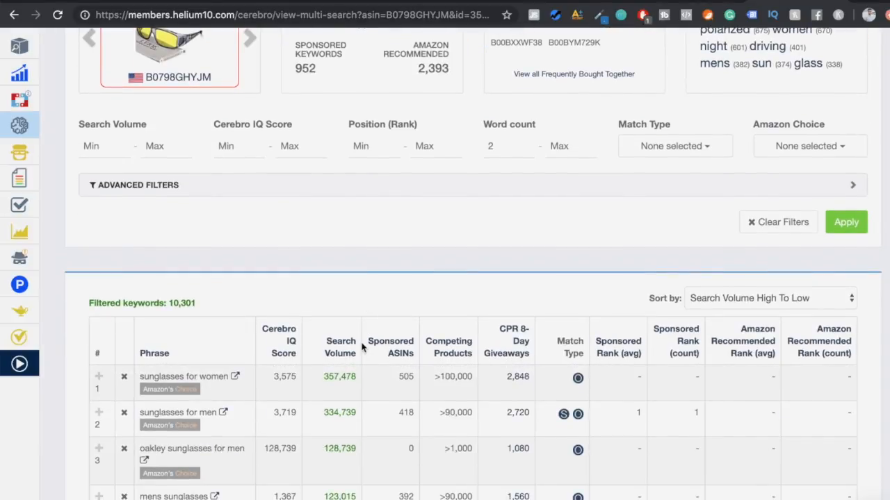
mouse_move(362, 348)
scroll(191, 143, "up", 2)
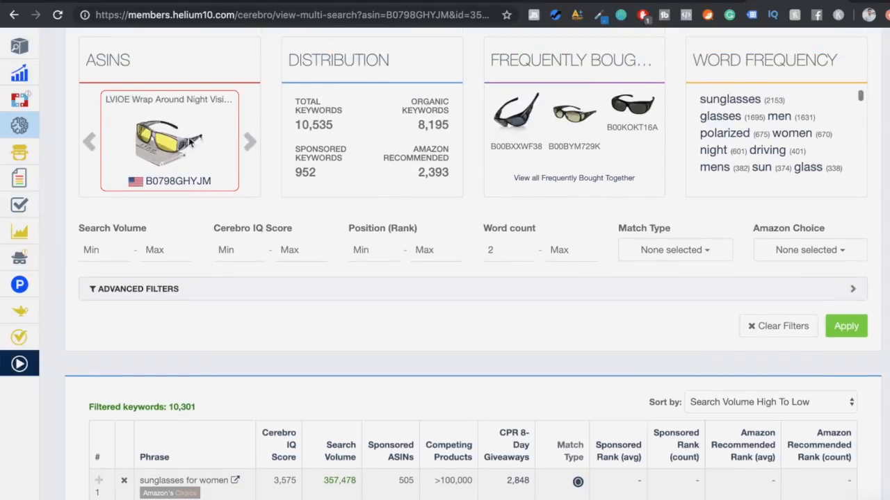
scroll(191, 143, "up", 1)
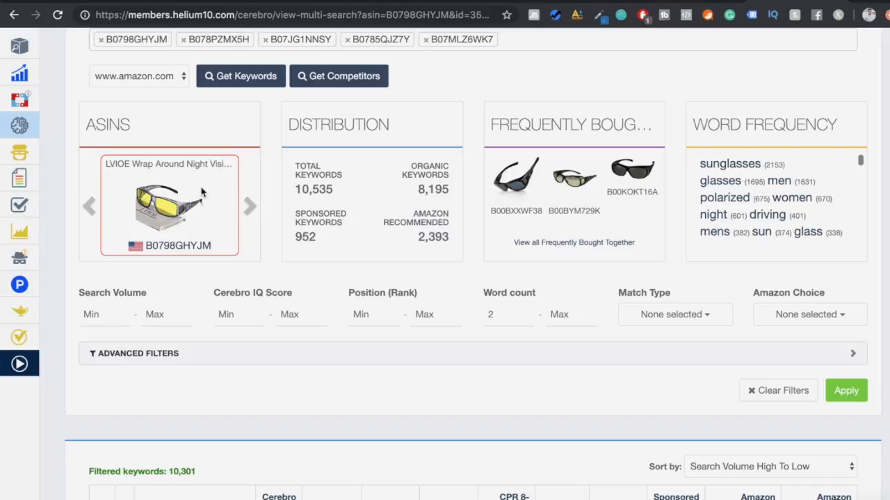
scroll(319, 389, "down", 3)
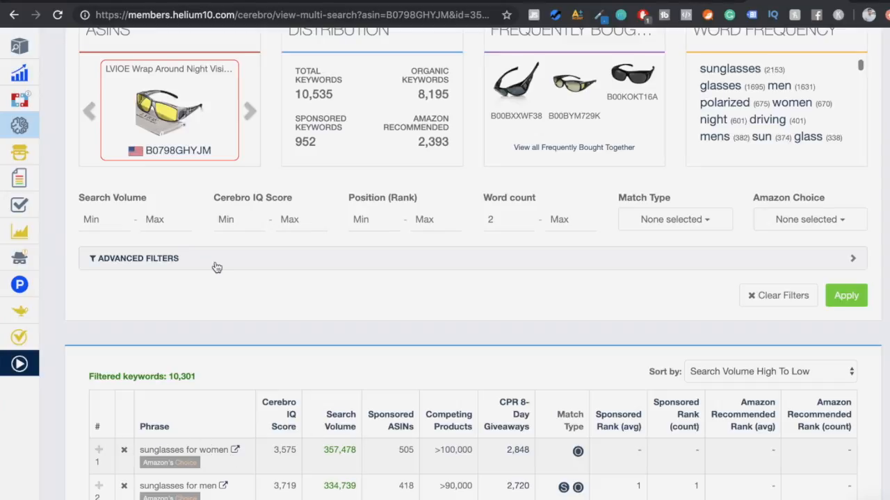
left_click(250, 266)
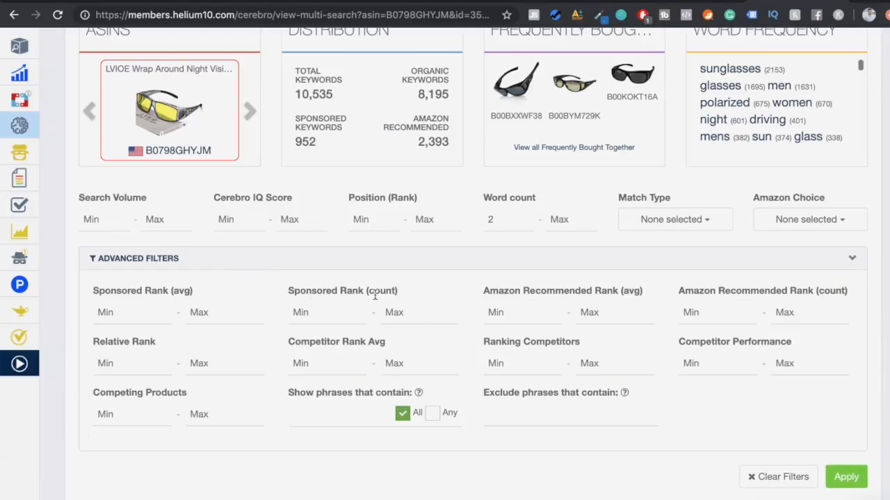
left_click(329, 361)
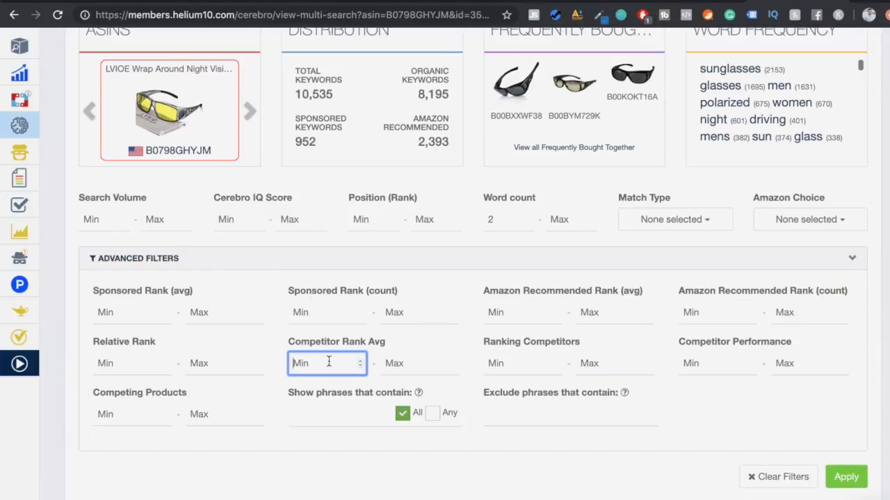
type("1")
key("Tab")
type("30")
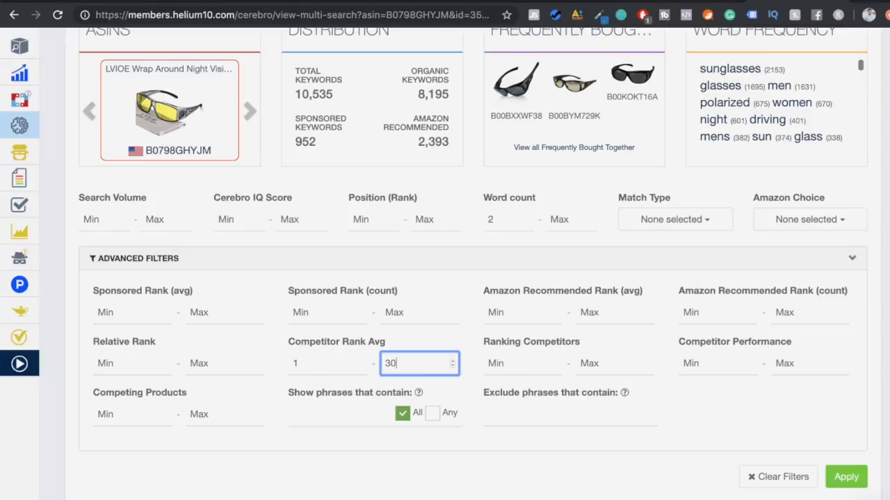
left_click(443, 479)
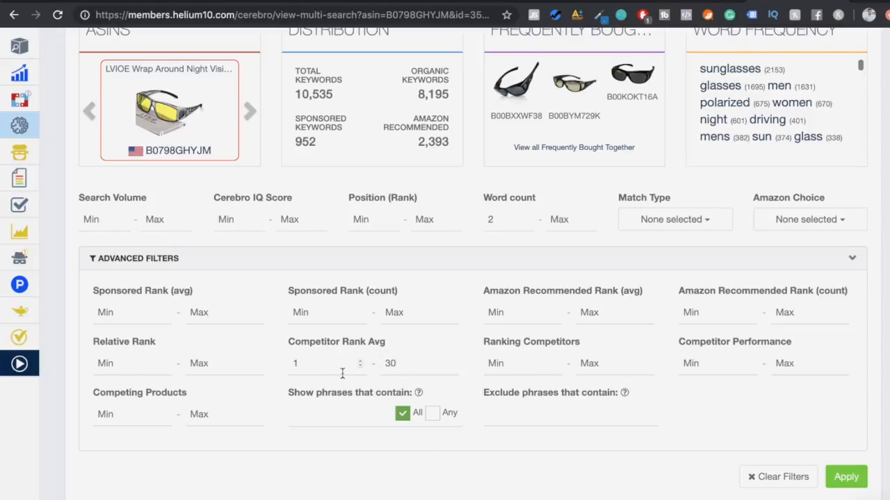
- Try a Competitor Rank Avg filter with a minimum of 100 and no maximum
scroll(331, 360, "up", 1)
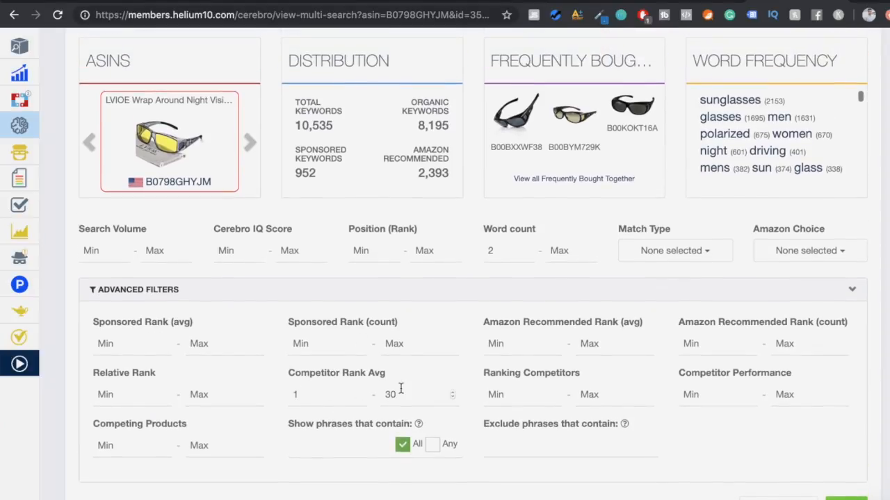
left_click(329, 397)
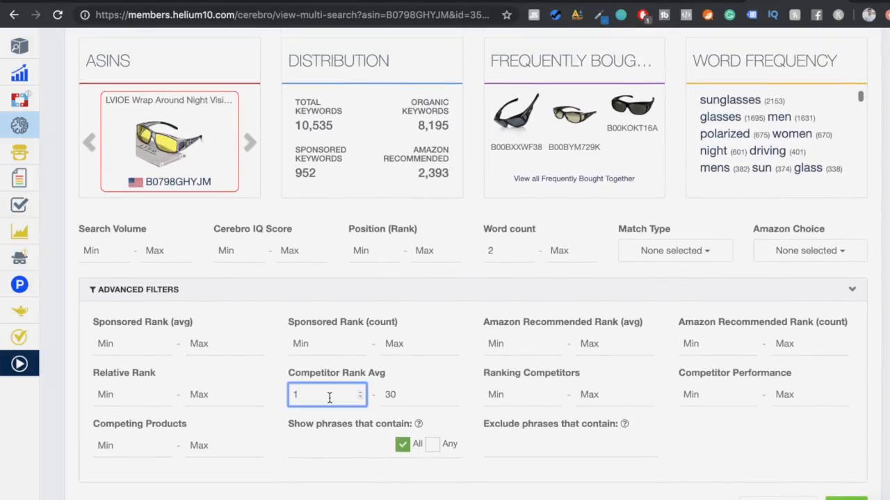
key("BackSpace")
left_click(415, 396)
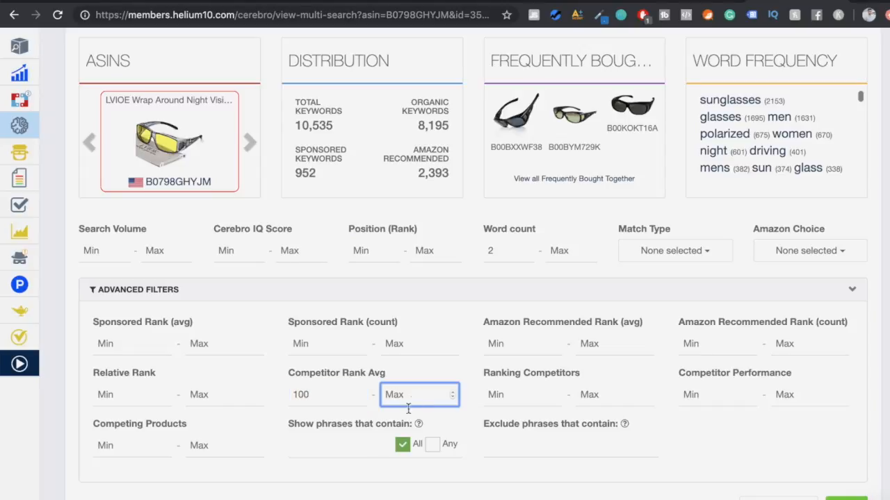
- Restore the Competitor Rank Avg range to a minimum of 1 and a maximum of 30
left_click(339, 399)
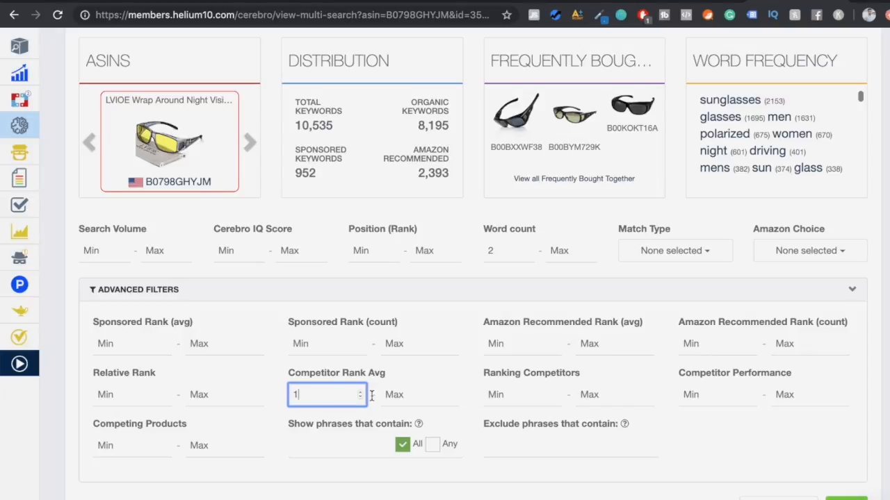
left_click(401, 396)
type("30")
key("Return")
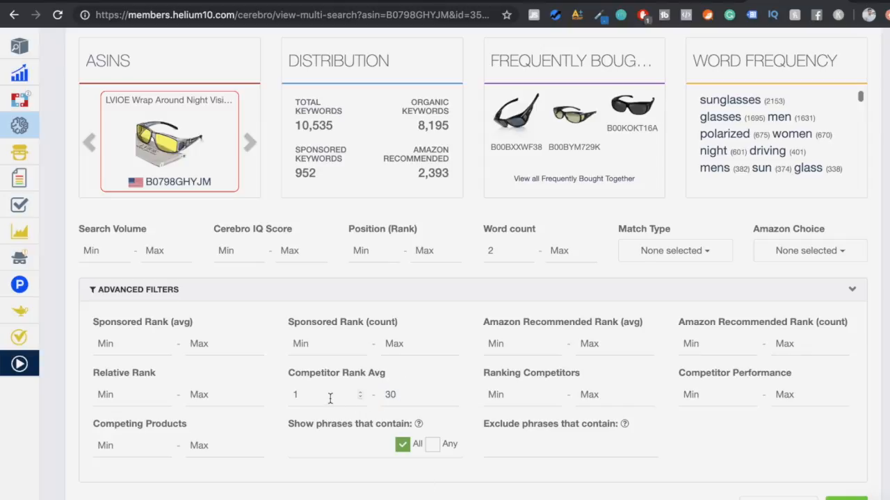
- Set the Ranking Competitors minimum to 2 and apply the filters to the keyword results
left_click(505, 395)
type("2")
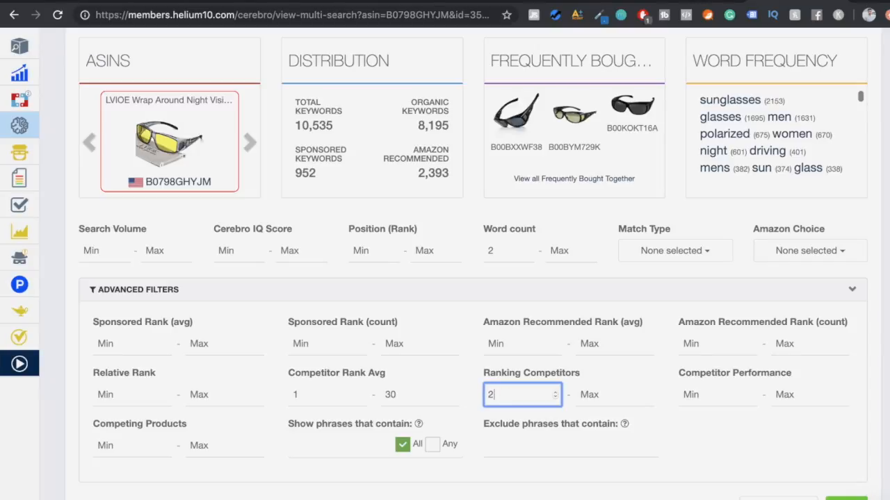
left_click(521, 412)
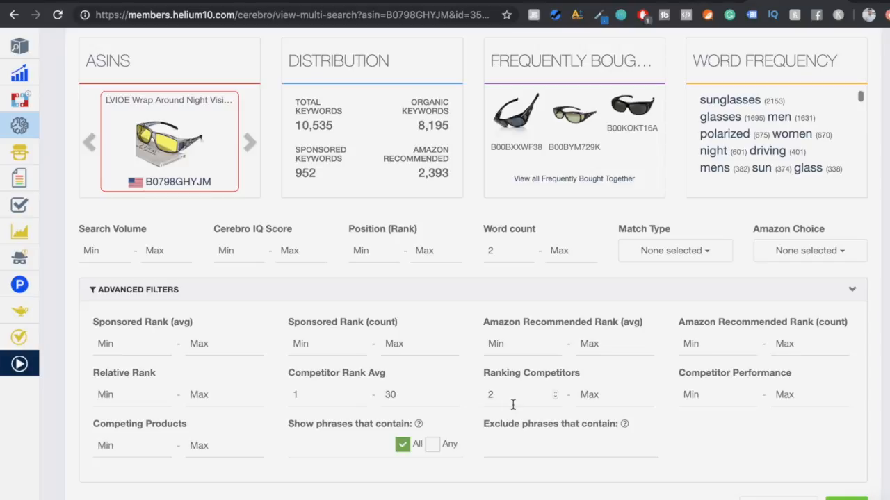
scroll(512, 405, "up", 5)
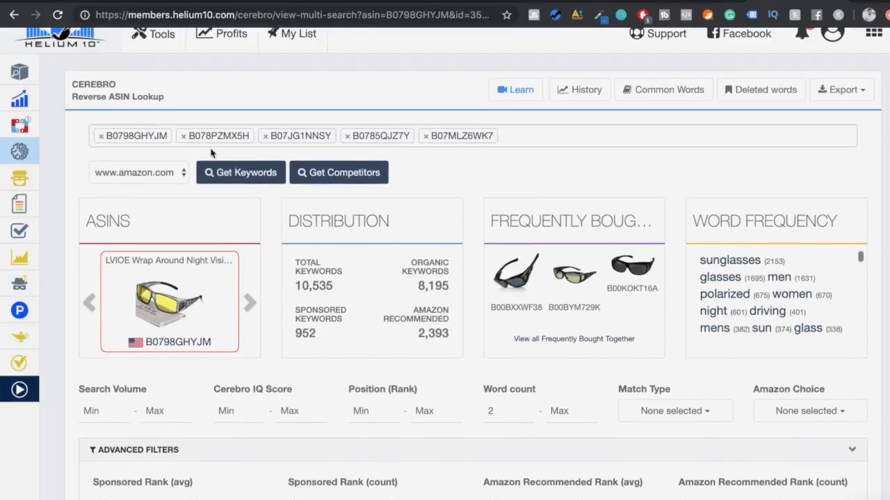
scroll(490, 172, "down", 1)
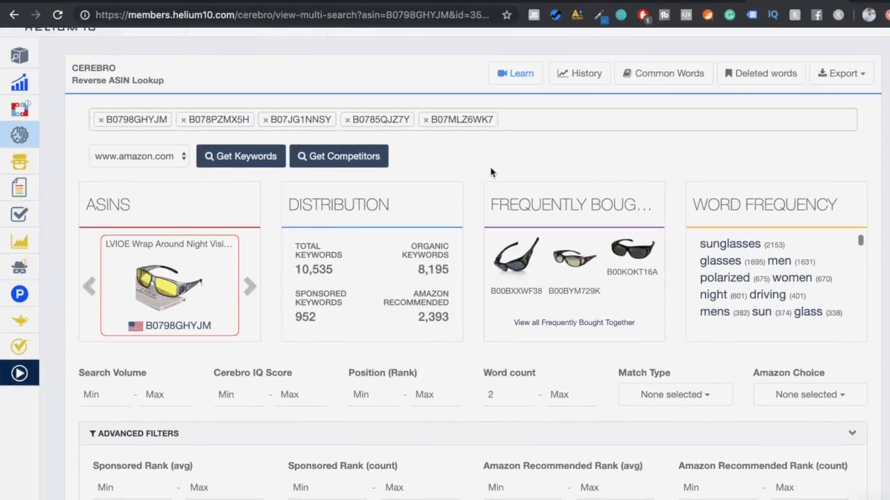
scroll(490, 172, "down", 1)
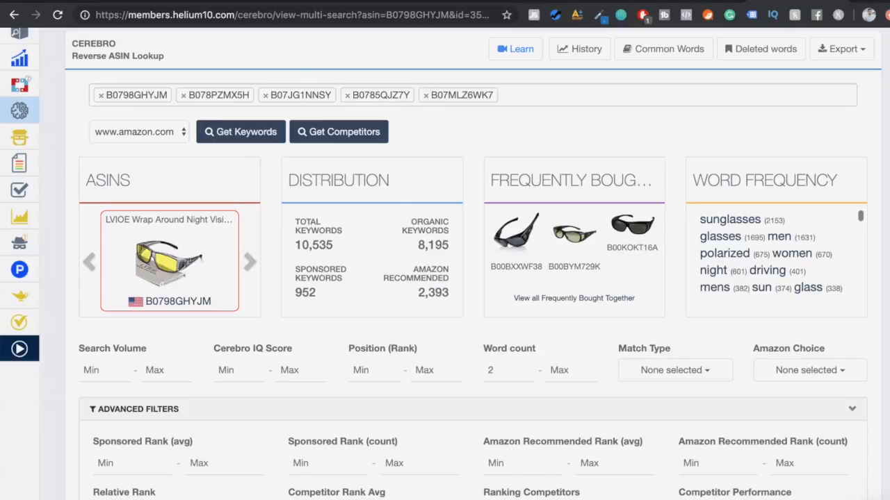
scroll(440, 262, "down", 1)
scroll(497, 497, "down", 1)
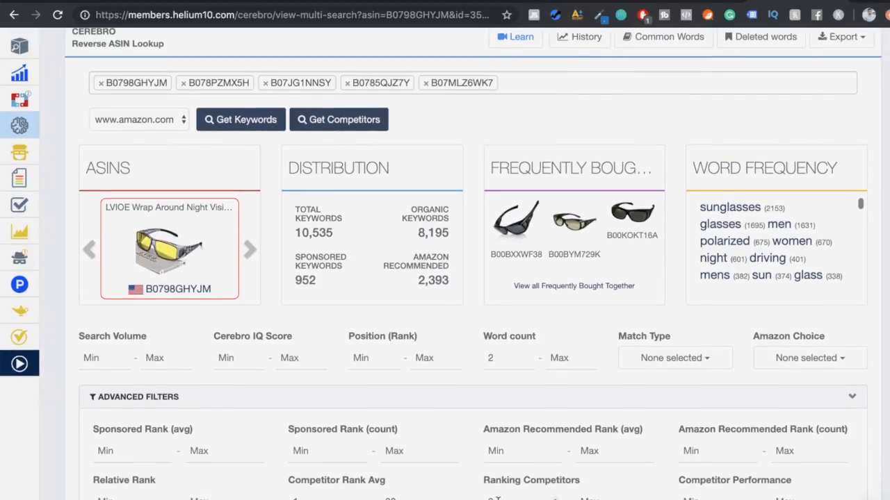
scroll(428, 497, "down", 2)
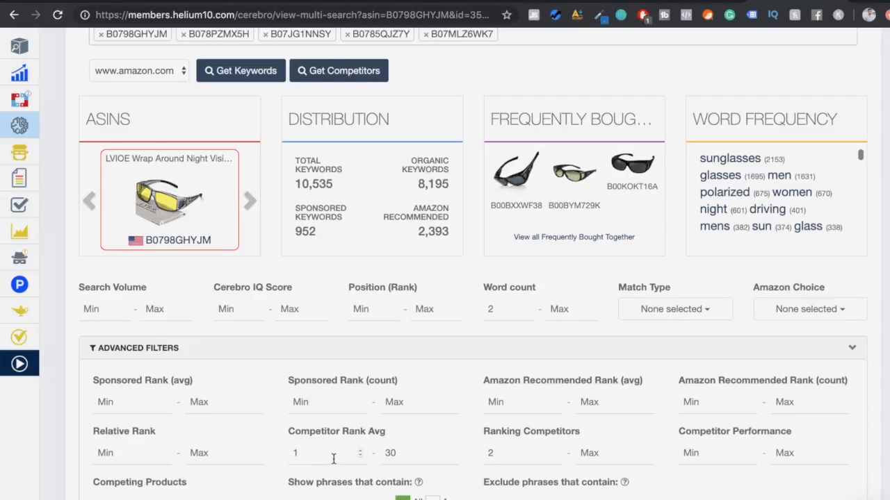
scroll(465, 485, "down", 2)
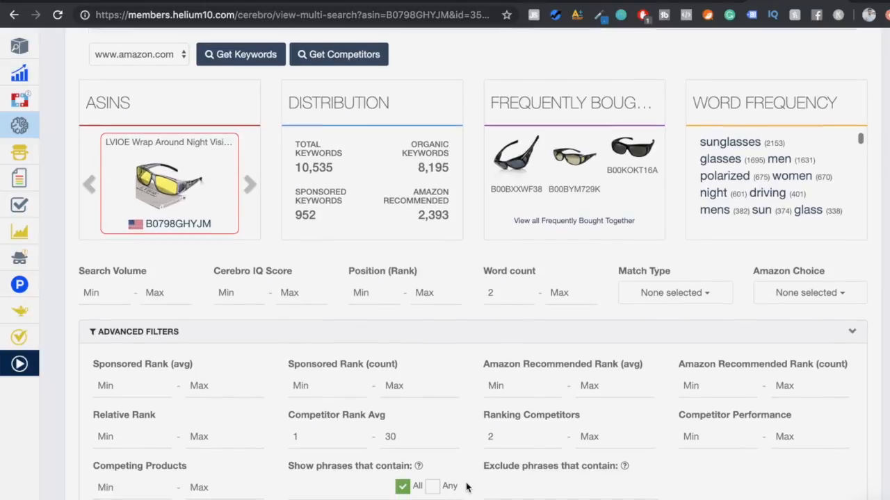
scroll(537, 491, "down", 2)
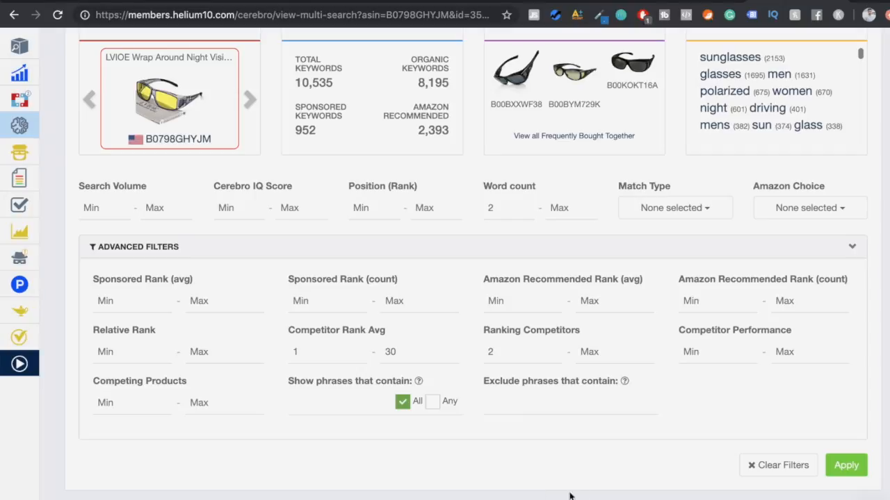
scroll(589, 498, "down", 1)
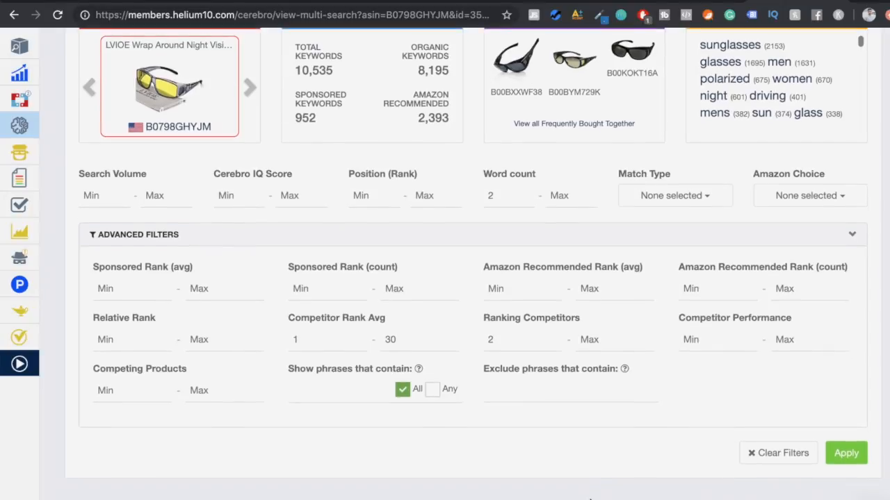
left_click(841, 453)
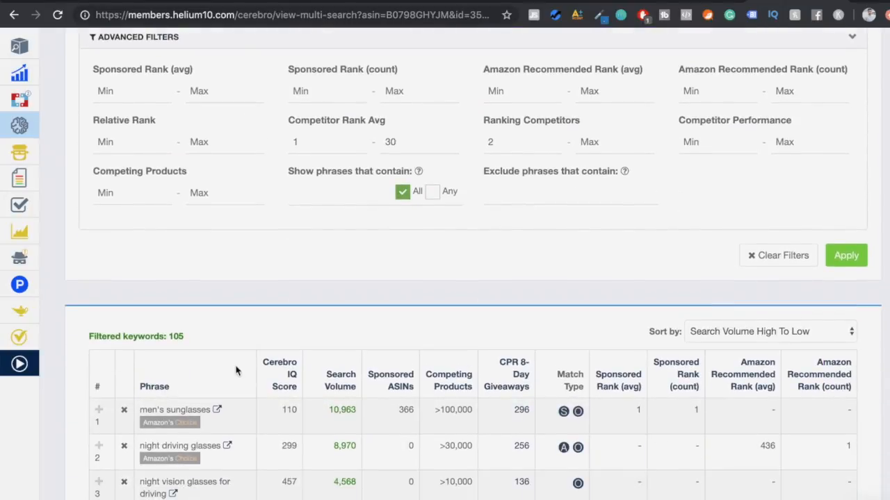
- Export the filtered Cerebro keywords by copying them to the clipboard
scroll(239, 264, "down", 2)
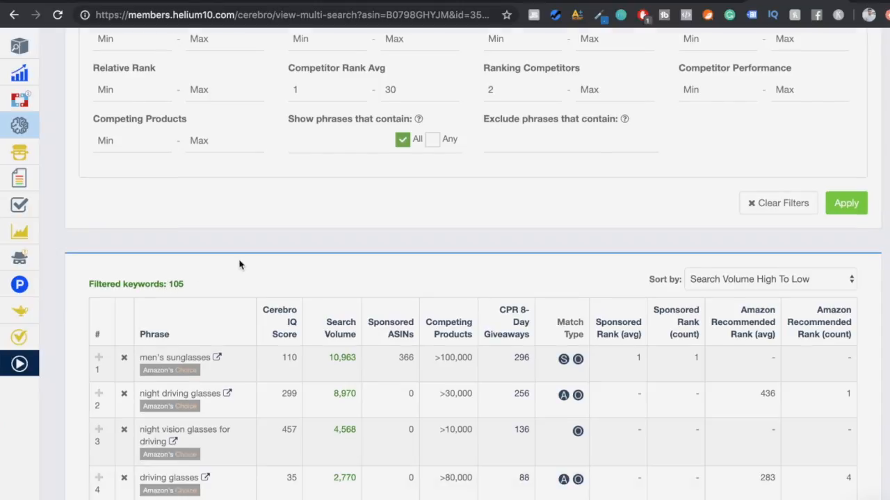
scroll(239, 264, "down", 1)
scroll(240, 263, "up", 5)
scroll(239, 260, "down", 2)
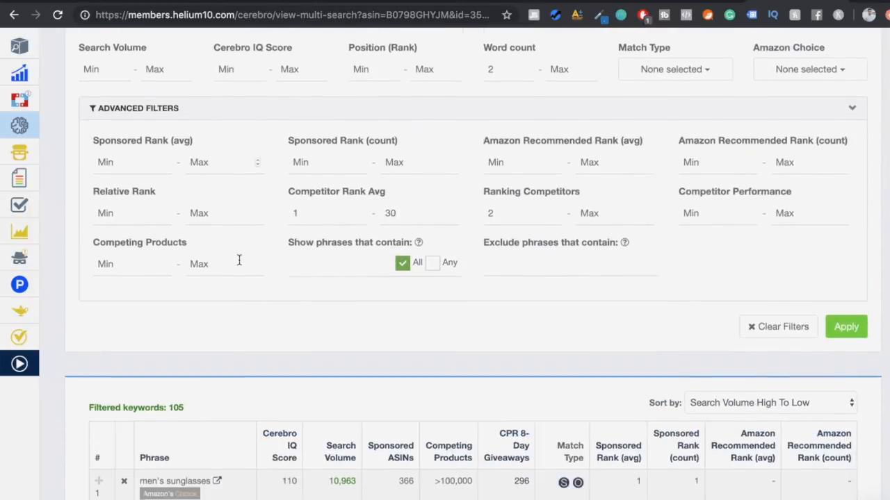
scroll(324, 277, "up", 10)
left_click(841, 105)
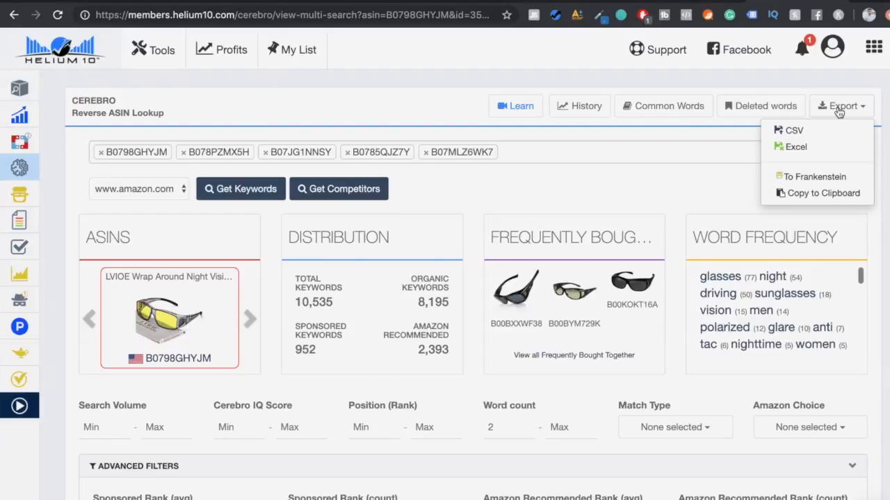
left_click(812, 193)
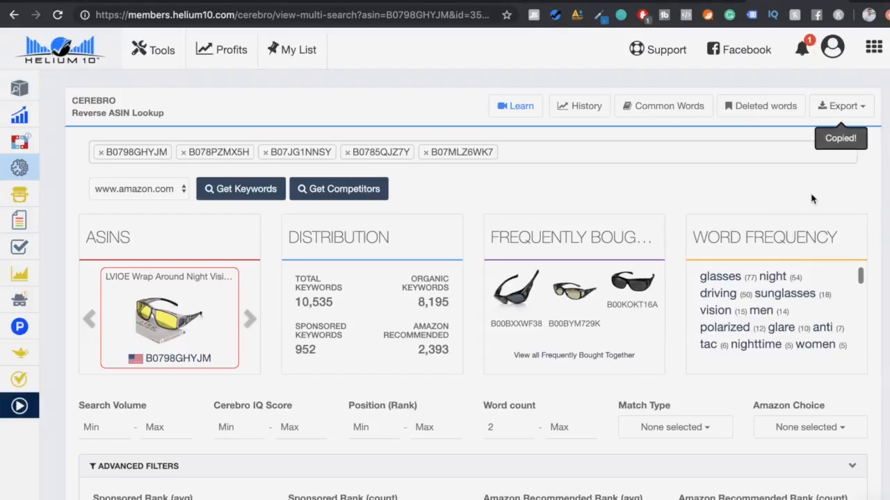
- Open the Index Checker tool and paste the copied keywords into its keyword list
mouse_move(29, 201)
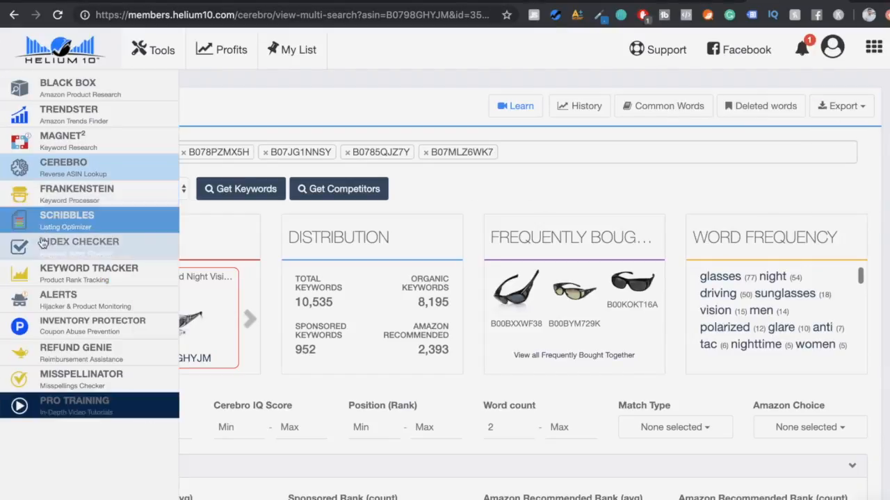
left_click(43, 246)
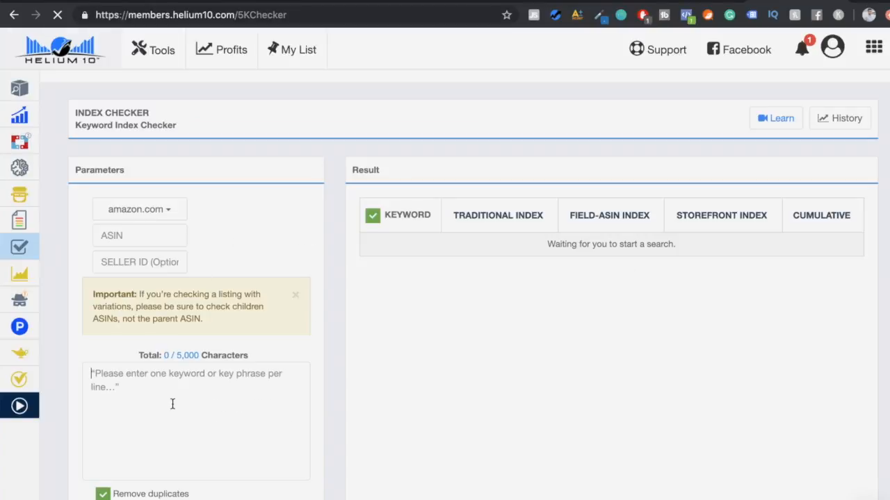
key("ctrl+v")
scroll(186, 417, "down", 2)
scroll(187, 422, "up", 2)
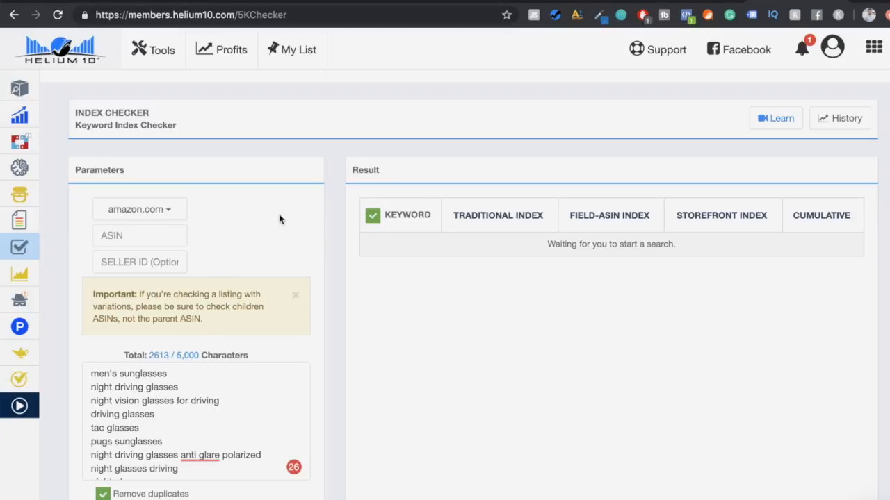
- Copy the ASIN B07KKFLD7K from the Loaveol night driving glasses' Amazon page address into the Index Checker's ASIN field
left_click(204, 2)
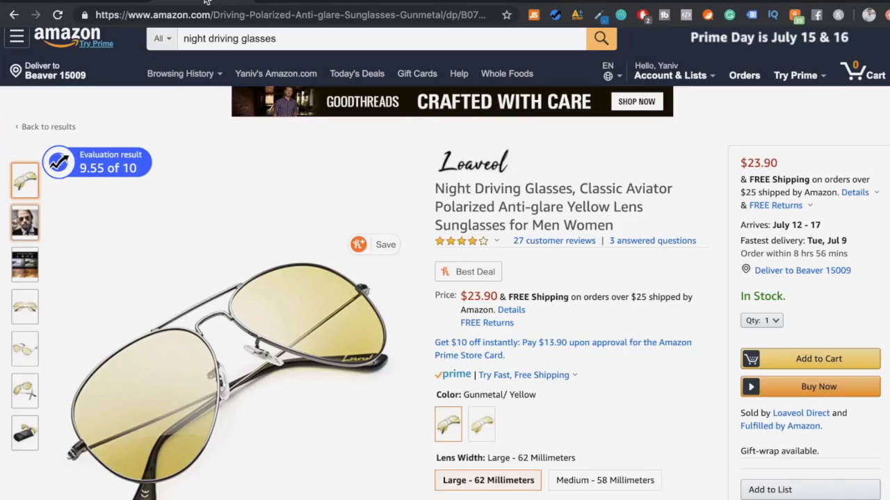
double_click(476, 18)
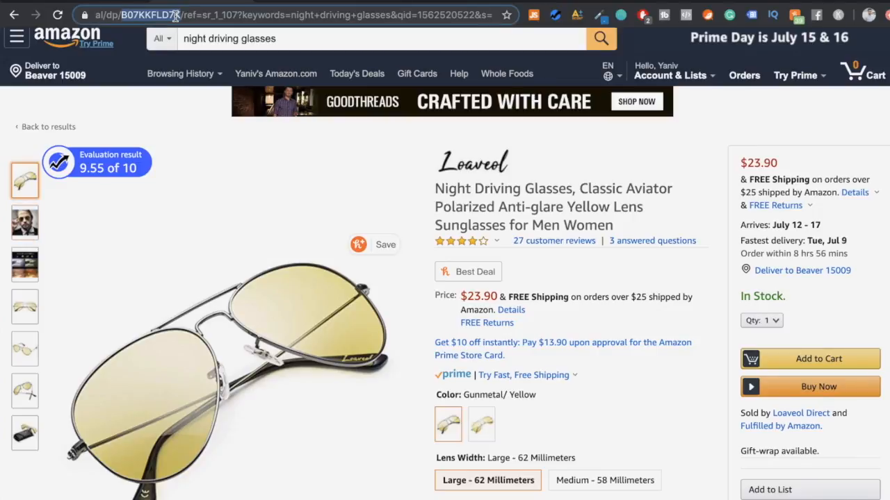
left_click(178, 17)
double_click(152, 15)
left_click(794, 1)
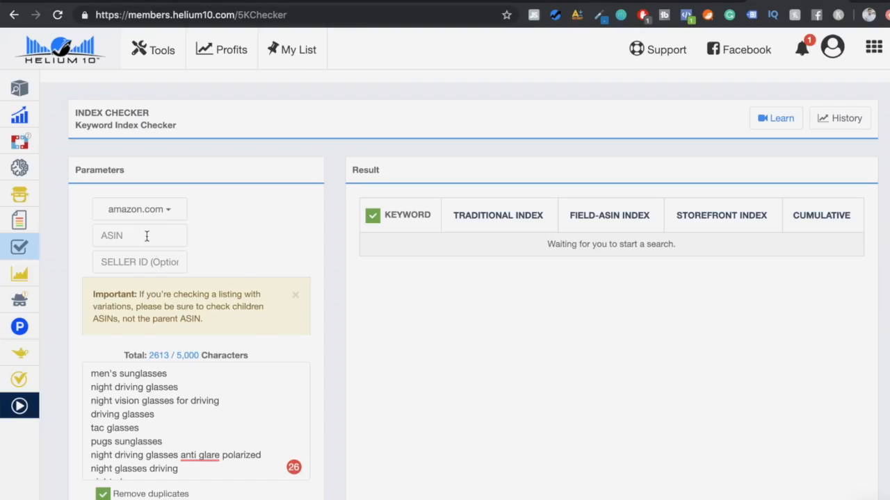
key("ctrl+v")
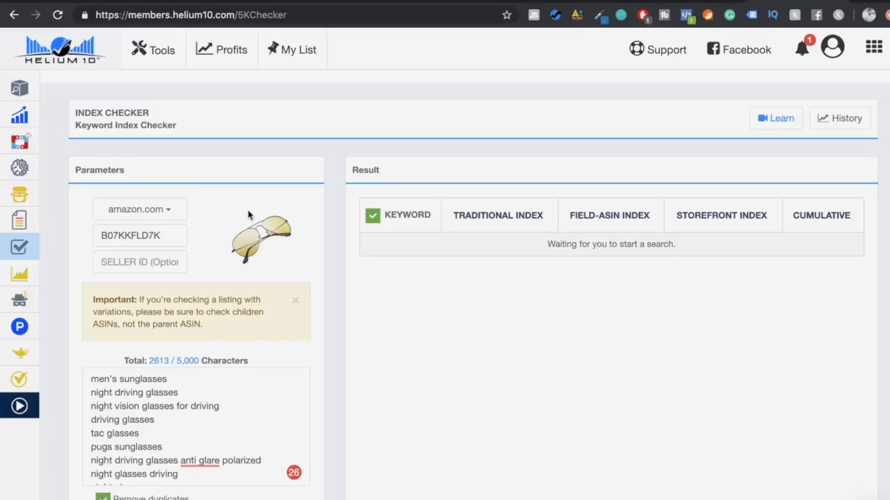
- Run the index check on the pasted keywords with duplicates removed and phrases maintained
scroll(249, 215, "down", 1)
scroll(278, 193, "down", 1)
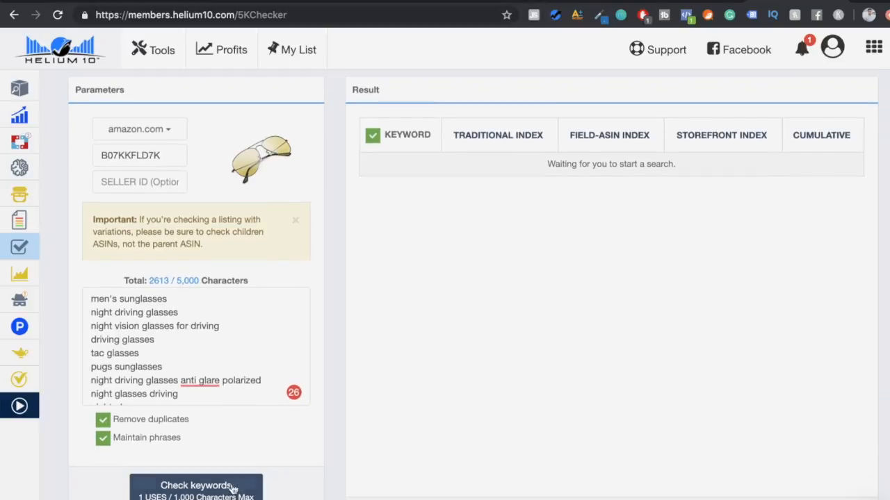
left_click(202, 485)
left_click(480, 392)
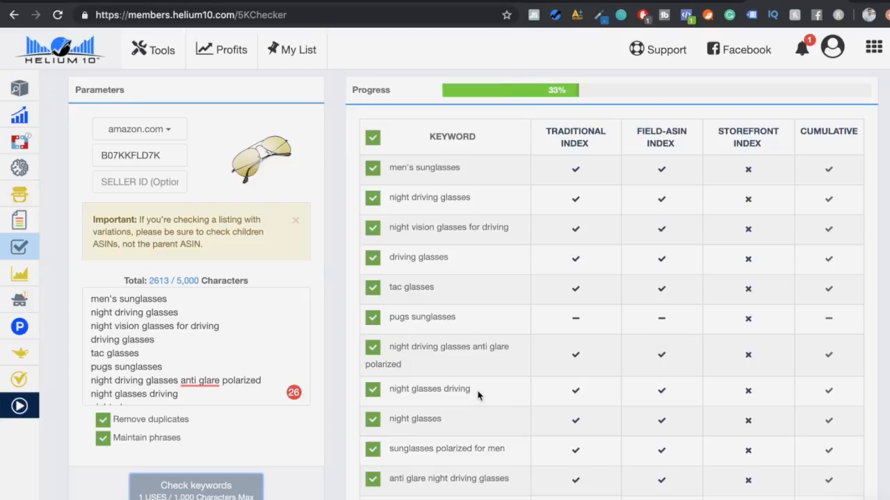
- Review the finished index results, export them as a spreadsheet file and open it in Excel
scroll(478, 395, "up", 1)
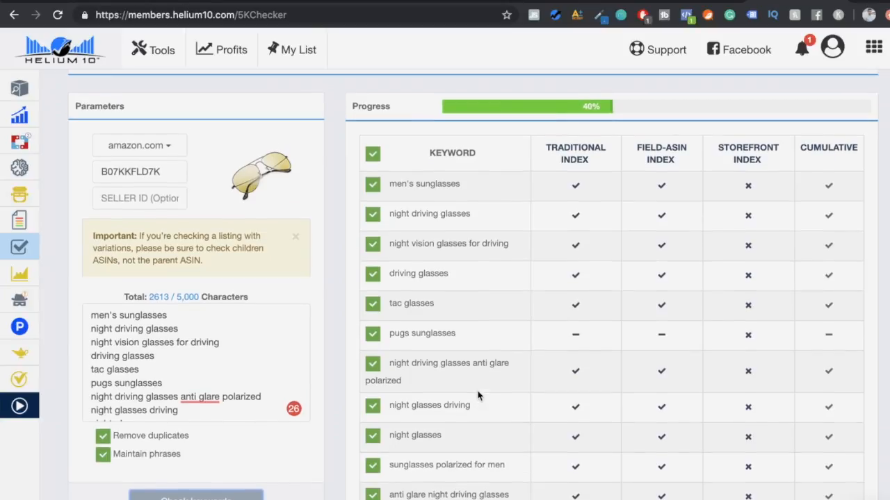
scroll(478, 394, "down", 1)
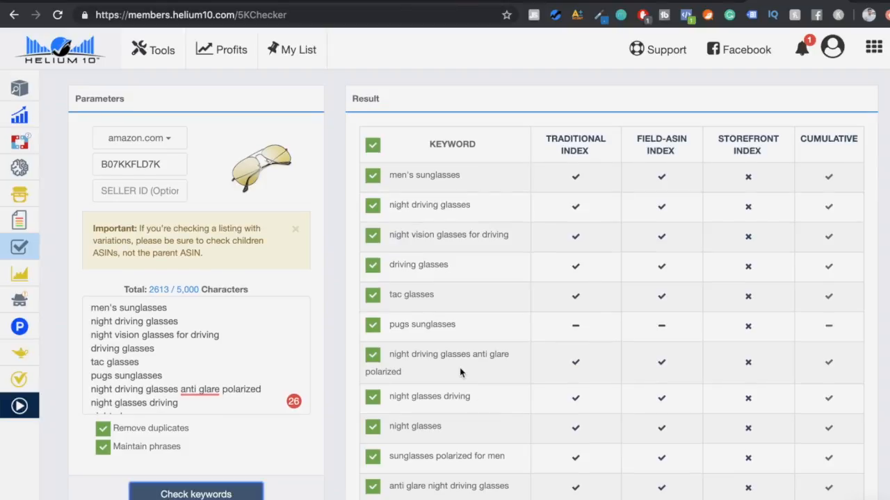
scroll(459, 373, "up", 2)
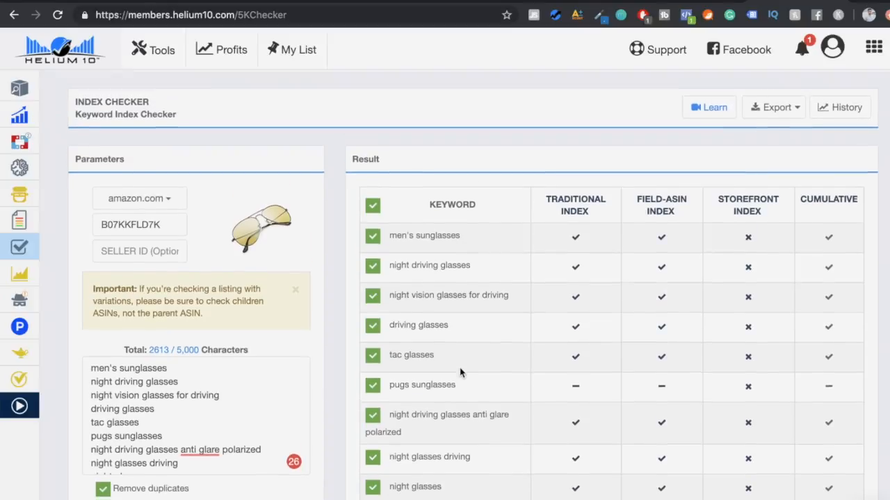
scroll(459, 373, "down", 4)
scroll(460, 373, "up", 4)
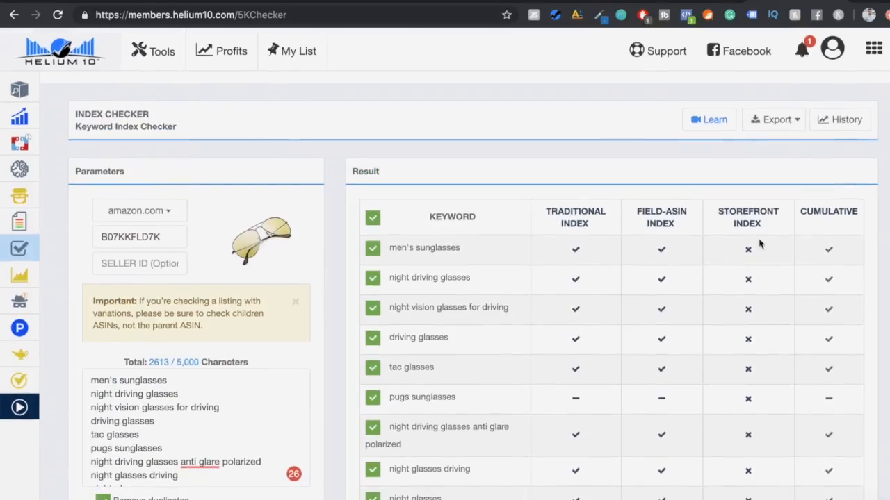
left_click(793, 118)
left_click(777, 161)
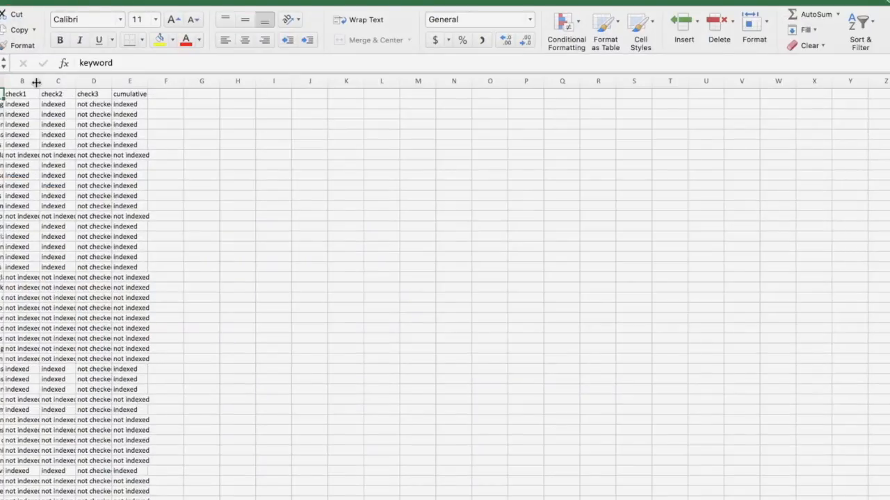
- Widen the check1 column and clear the contents of columns C to E in the exported sheet
left_click_drag(36, 82, 235, 80)
left_click(176, 80)
key("Delete")
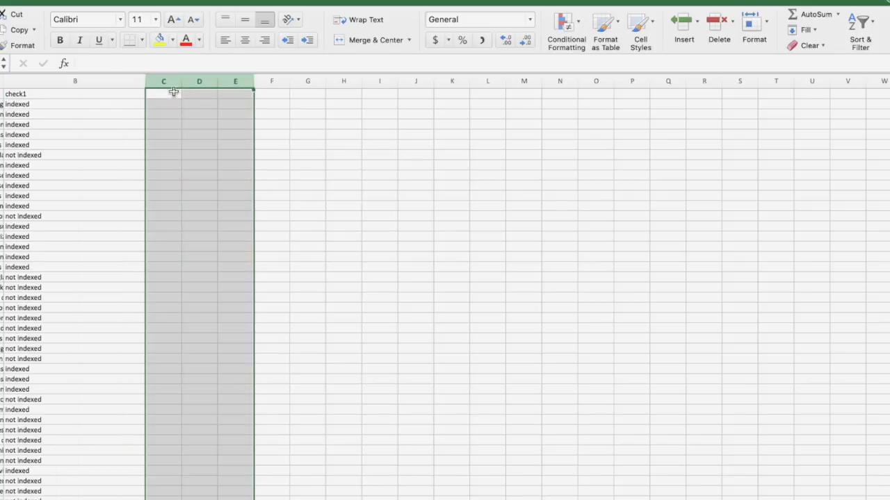
- Widen the keyword column and add filters to the keyword and check1 headers
left_click(49, 114)
left_click_drag(5, 81, 88, 82)
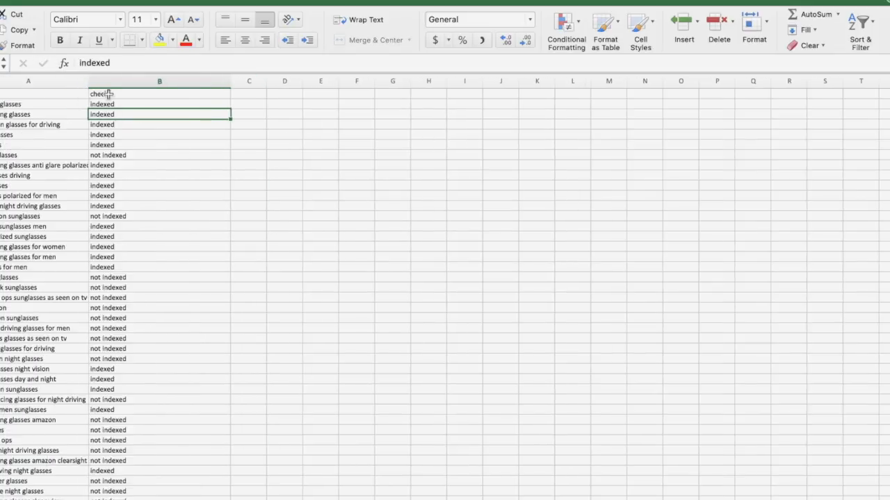
left_click(39, 95)
left_click_drag(39, 95, 98, 93)
left_click(244, 1)
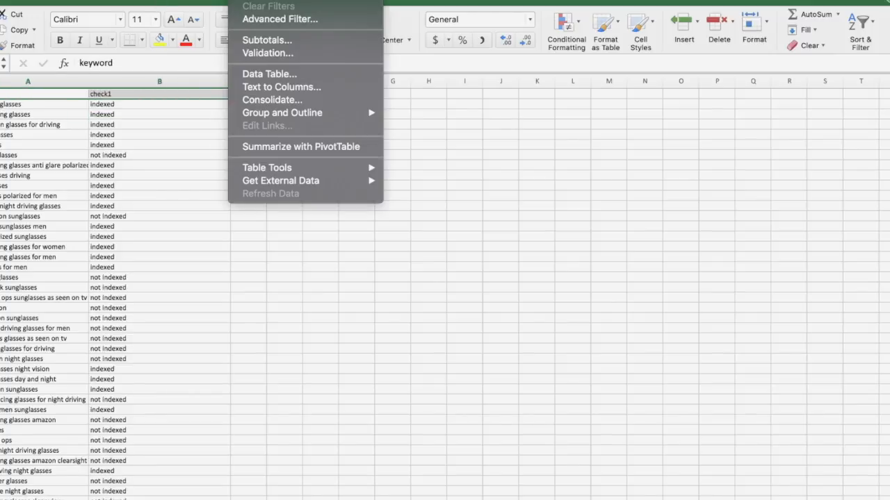
left_click(267, 0)
left_click(129, 134)
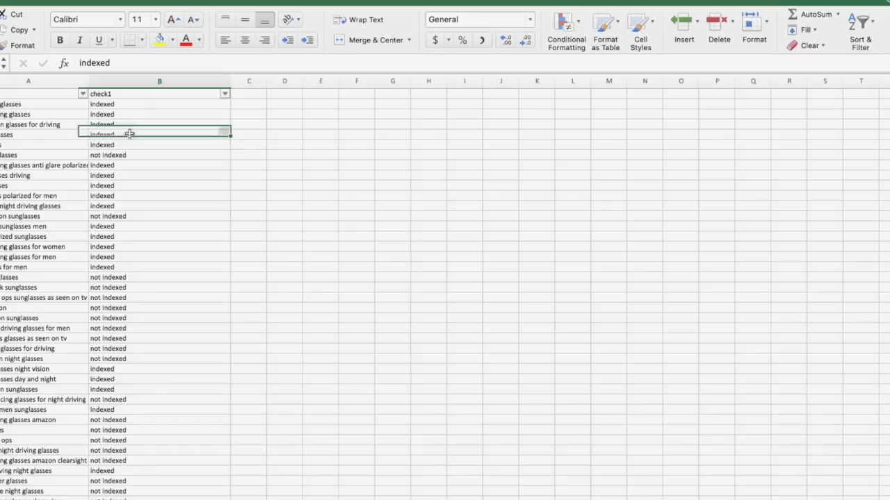
- Filter the check1 column to show only the not indexed keywords
left_click(226, 93)
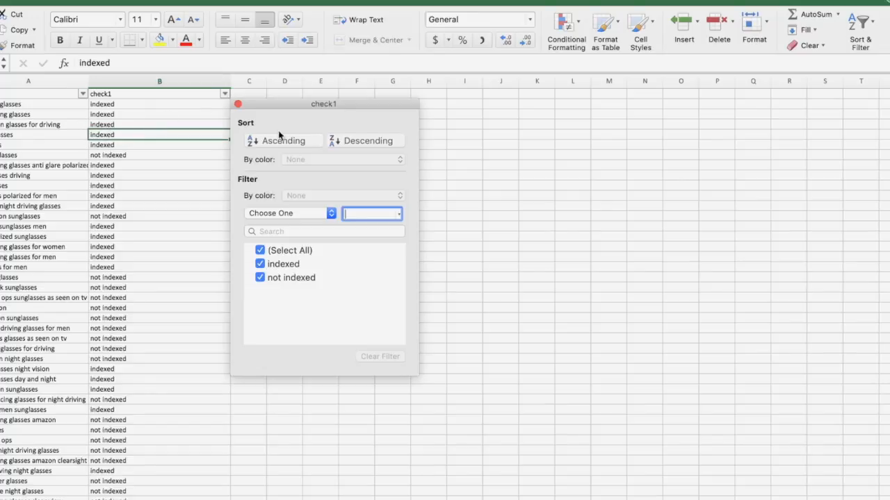
left_click(260, 264)
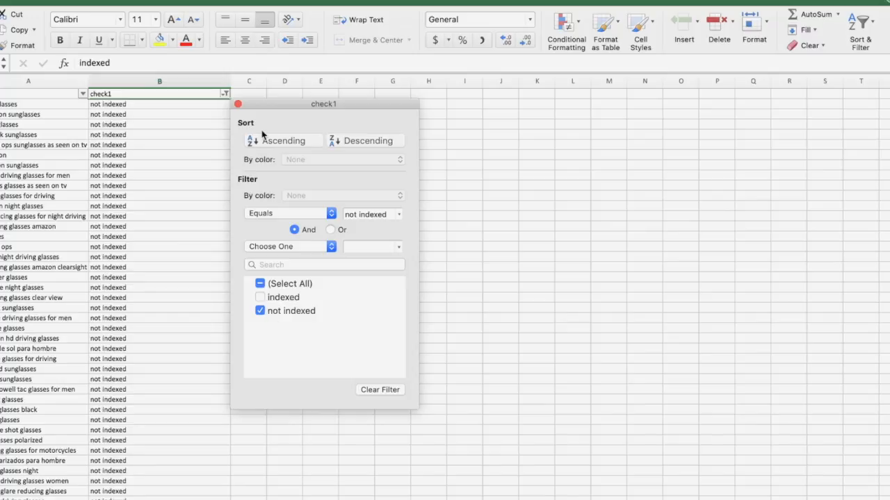
left_click(238, 104)
- Copy the filtered not indexed keywords from column A into column K and widen column K to fit them
left_click_drag(39, 105, 35, 138)
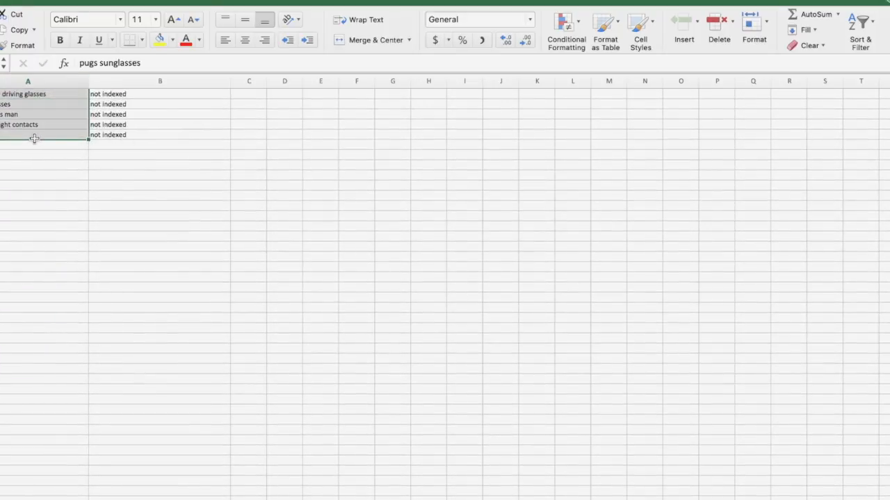
key("super+c")
scroll(483, 162, "up", 20)
left_click(535, 185)
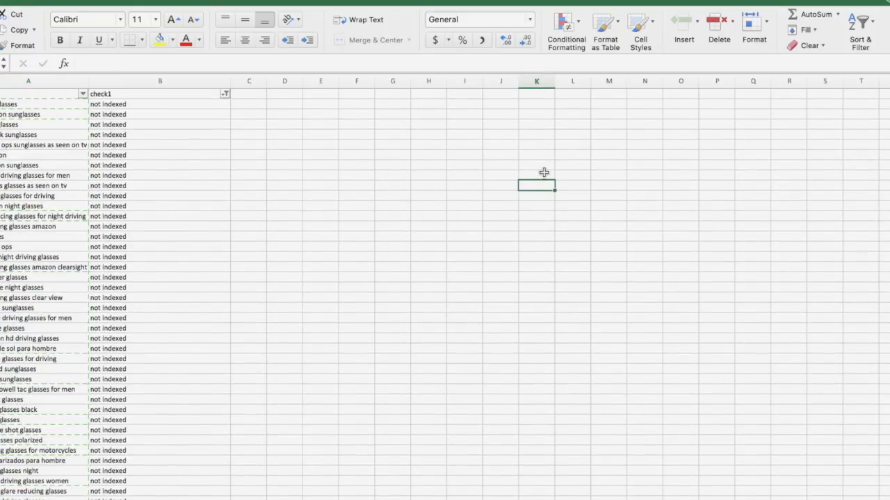
left_click(544, 173)
key("super+v")
left_click(537, 81)
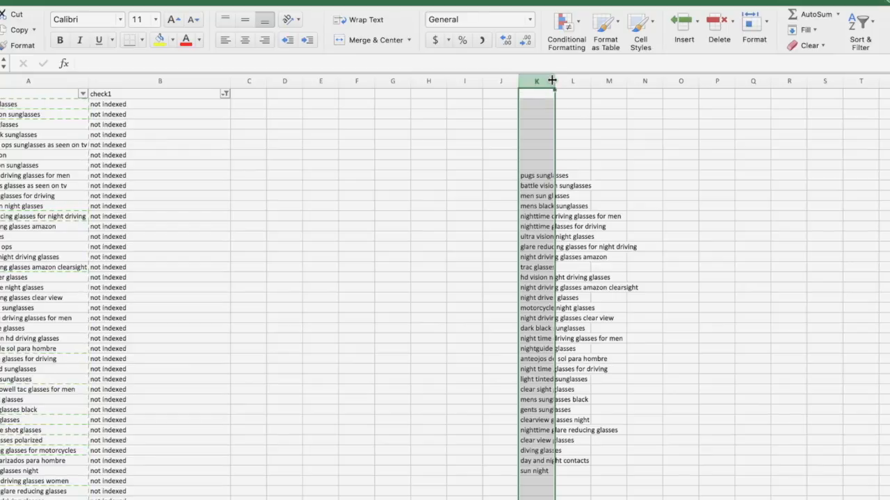
left_click_drag(555, 81, 641, 81)
left_click(633, 182)
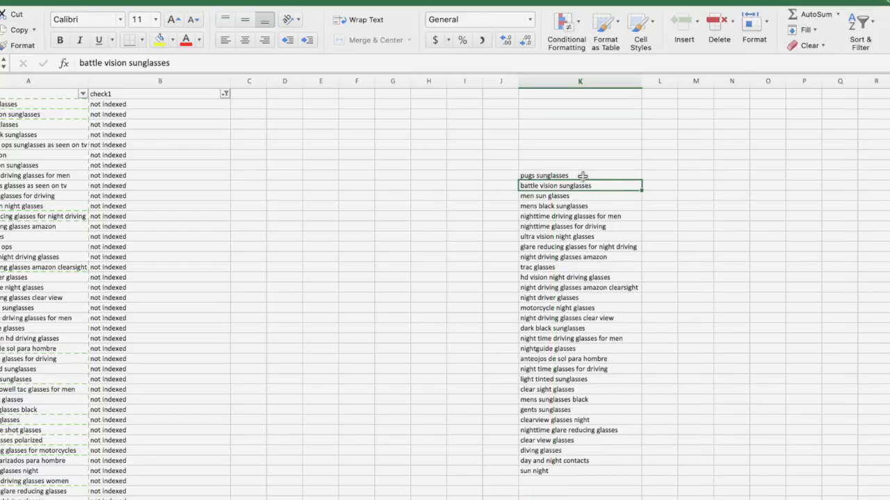
- Examine the not indexed keywords in column K, from pugs sunglasses to sun night, for terms relevant to the listing
left_click_drag(582, 176, 590, 468)
left_click(589, 469)
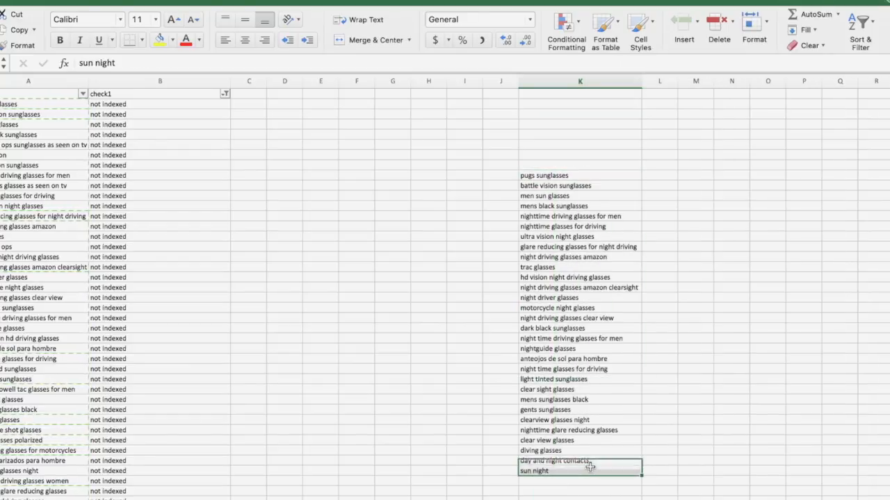
left_click(568, 175)
left_click_drag(568, 175, 578, 470)
left_click(578, 471)
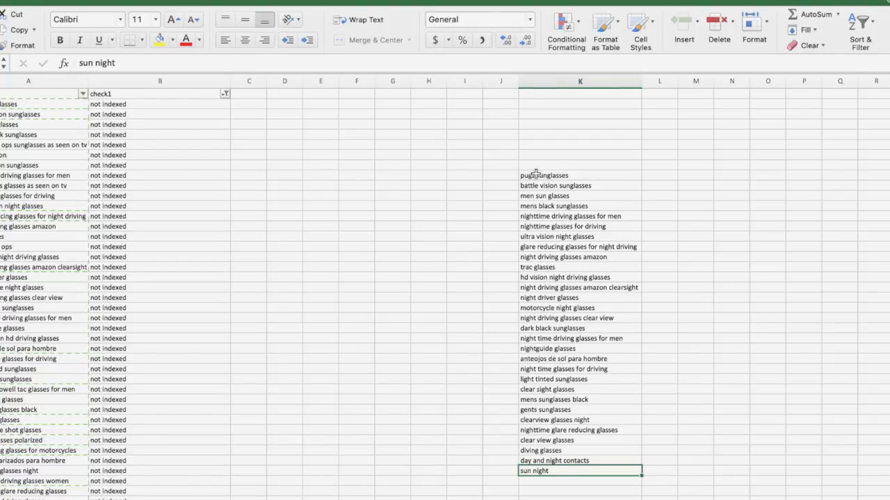
left_click_drag(536, 174, 573, 474)
left_click(573, 474)
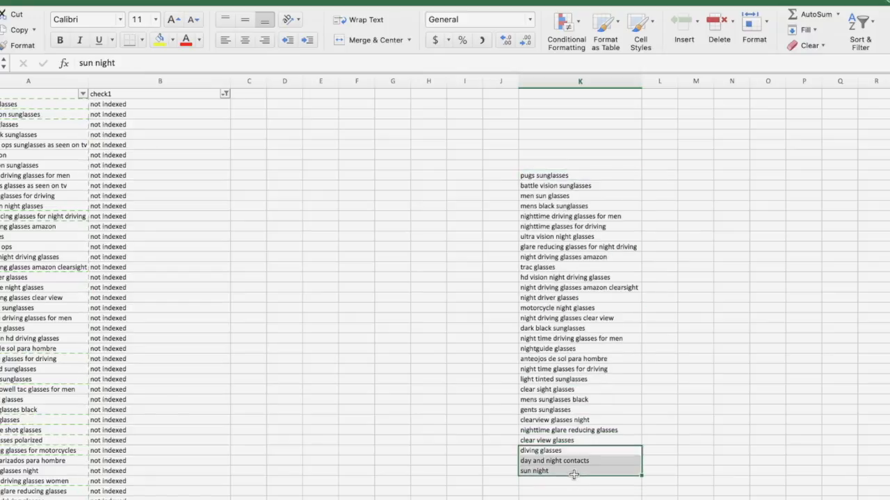
left_click(536, 175)
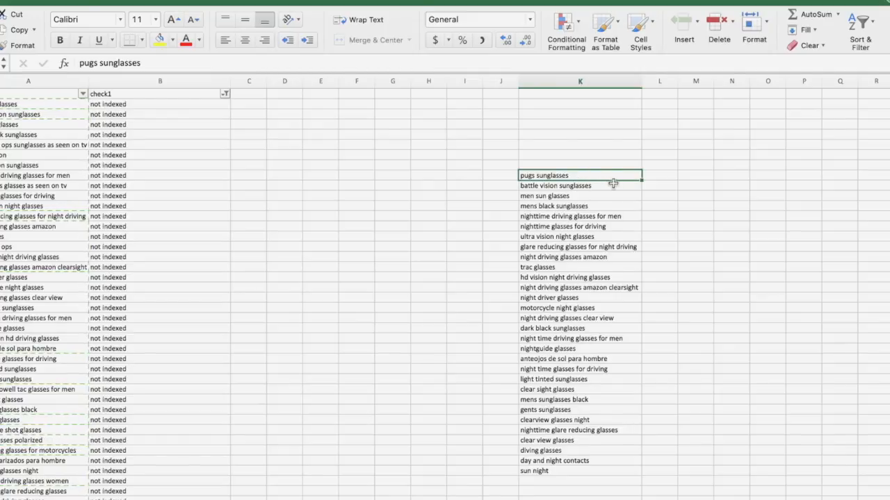
left_click(590, 225)
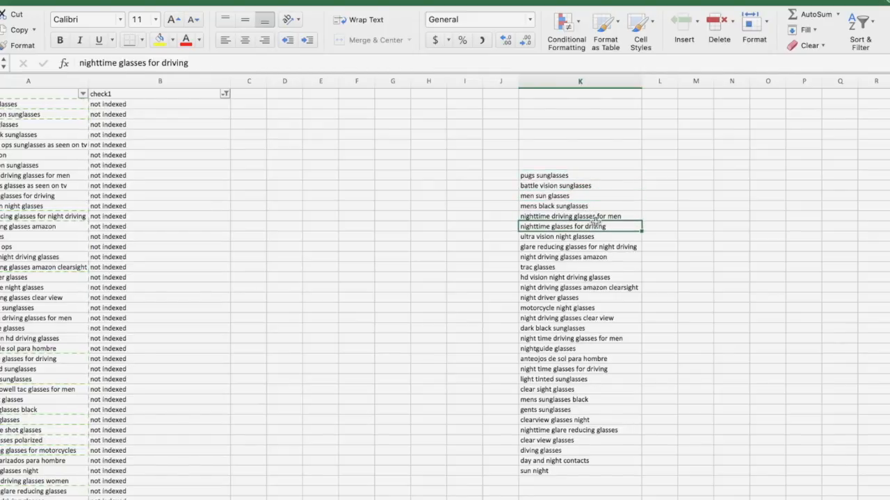
left_click(602, 215)
left_click(590, 226)
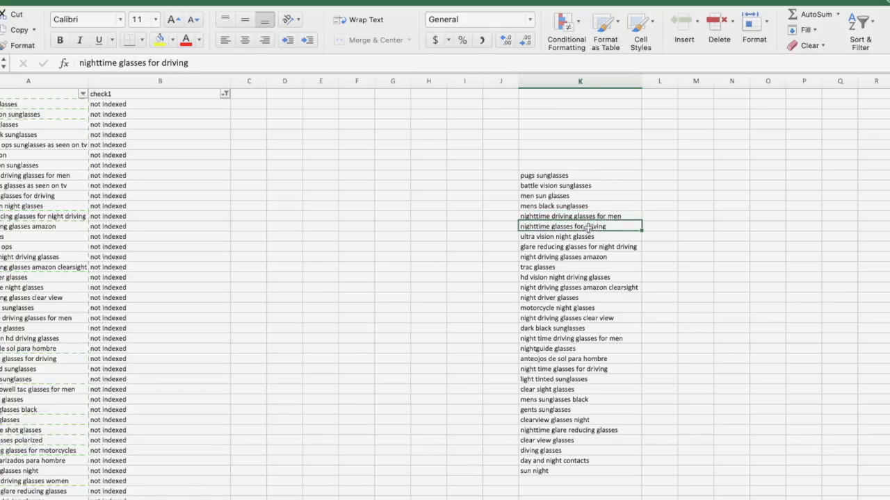
left_click(617, 237)
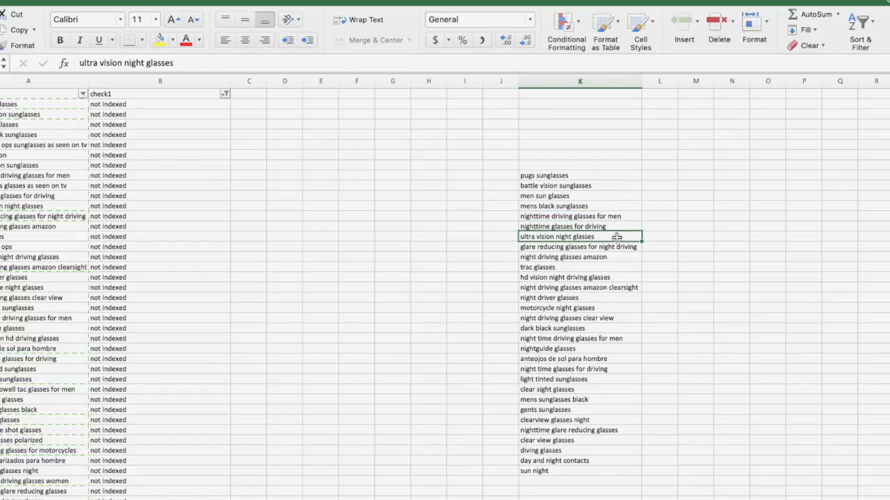
left_click(617, 248)
left_click_drag(564, 183, 564, 205)
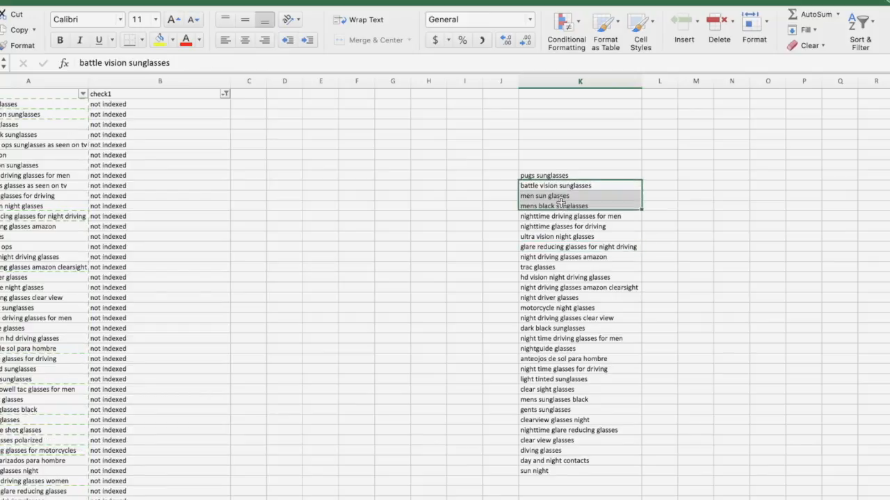
double_click(572, 167)
left_click_drag(571, 175, 546, 392)
left_click(478, 386)
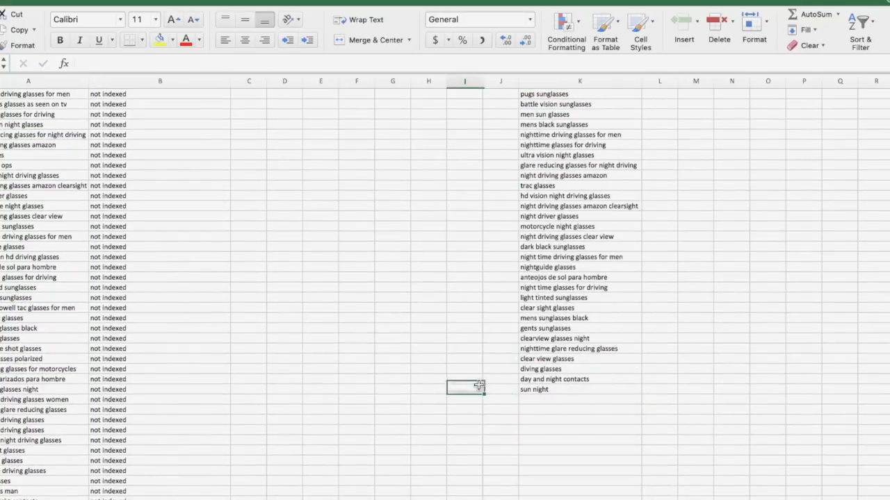
scroll(479, 385, "up", 5)
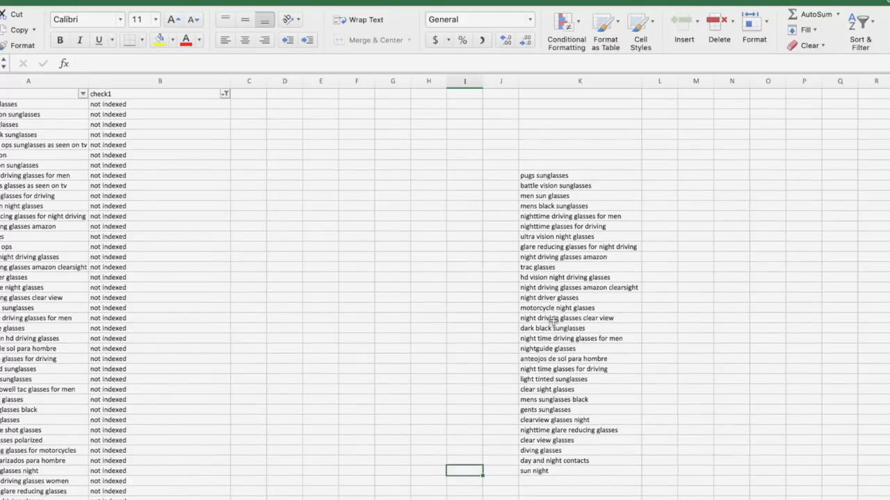
left_click(567, 176)
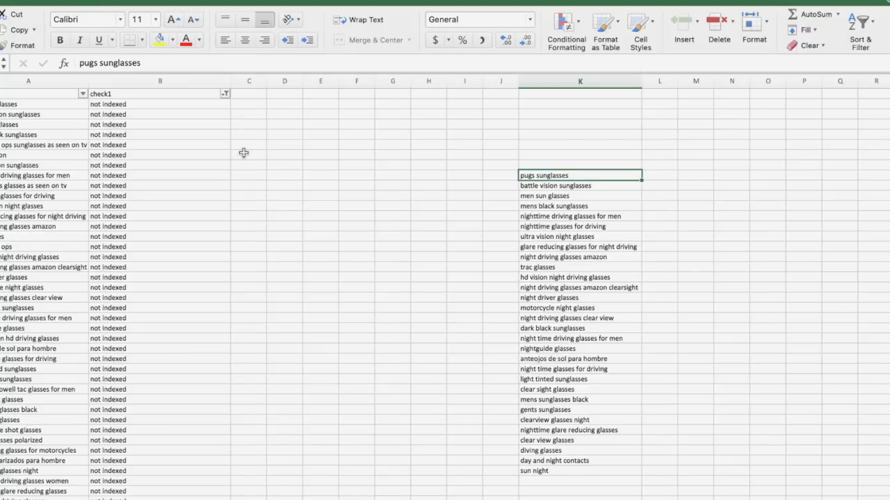
- Switch the check1 filter to show only the indexed keywords
left_click(226, 94)
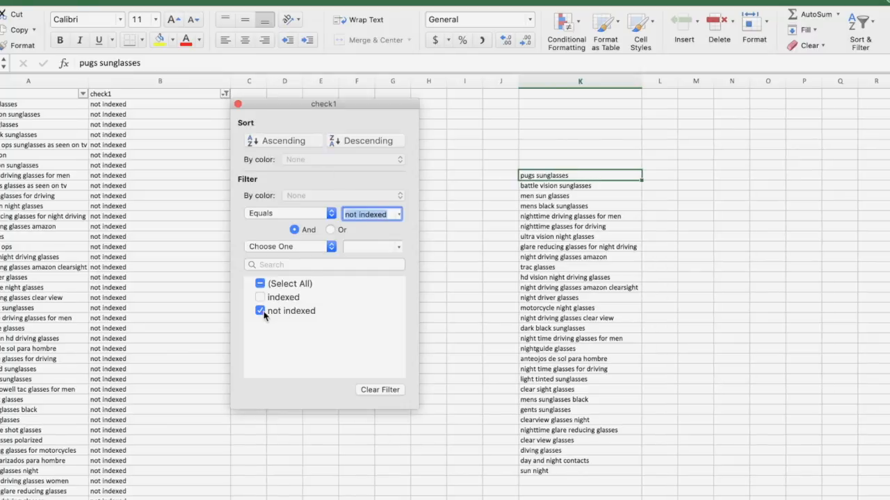
left_click(260, 311)
left_click(260, 297)
left_click(238, 104)
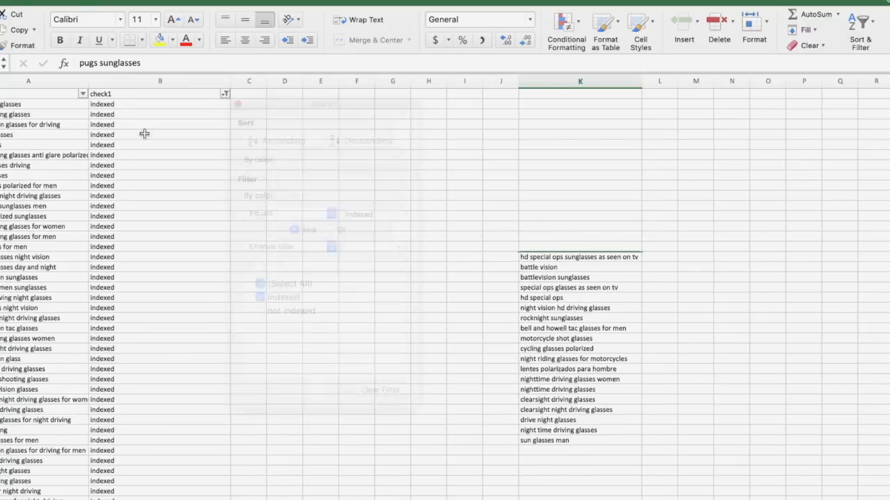
left_click_drag(37, 103, 48, 197)
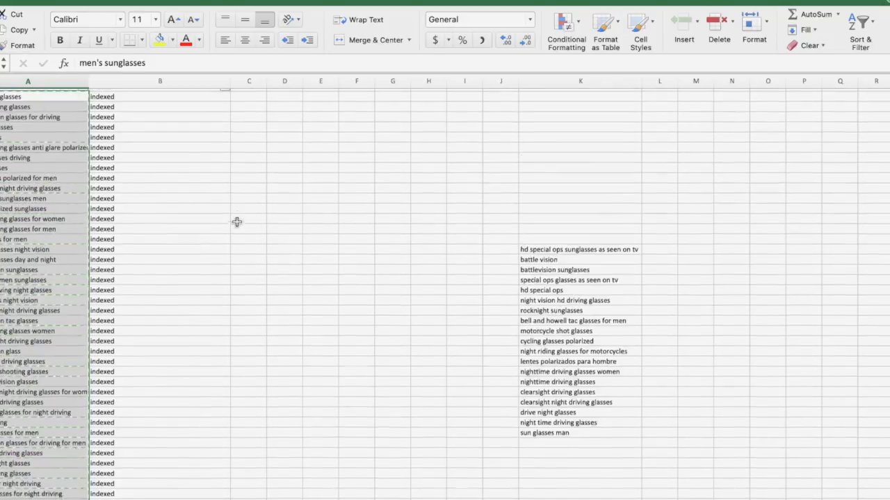
scroll(313, 248, "up", 1)
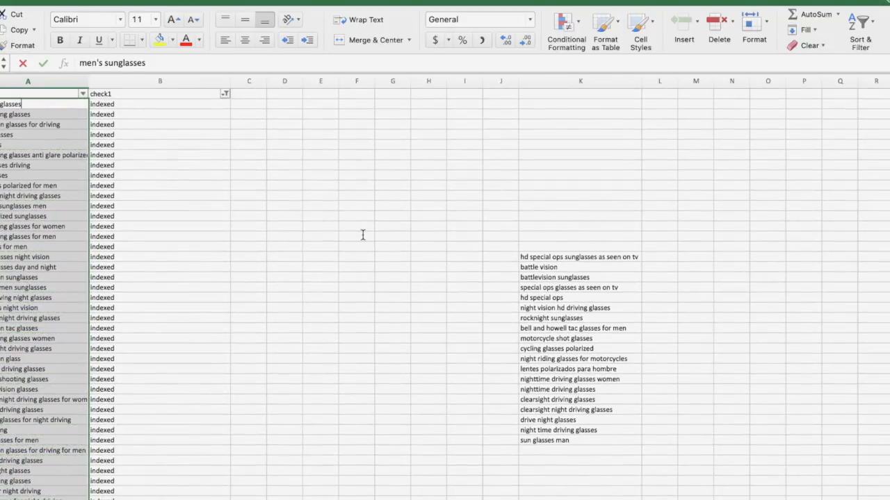
left_click(357, 236)
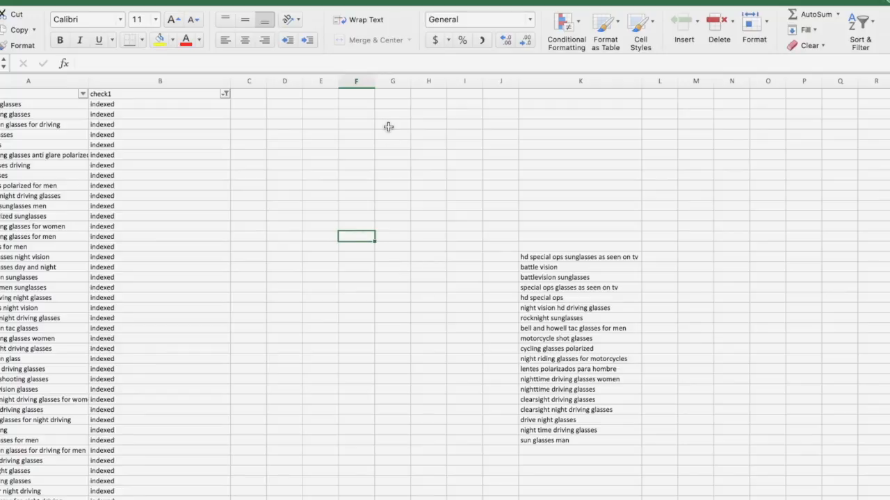
- Widen column F and copy the filtered indexed keywords from column A into it
left_click_drag(375, 81, 439, 86)
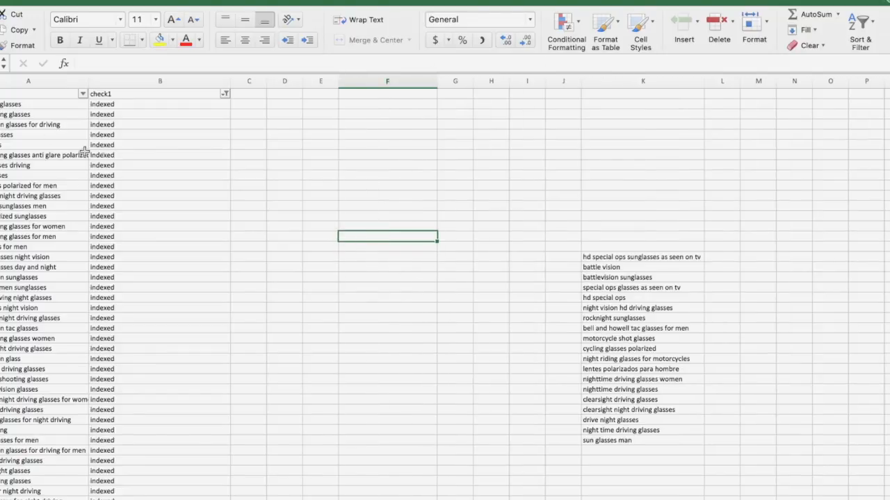
left_click_drag(8, 103, 26, 451)
key("super+c")
scroll(292, 298, "up", 7)
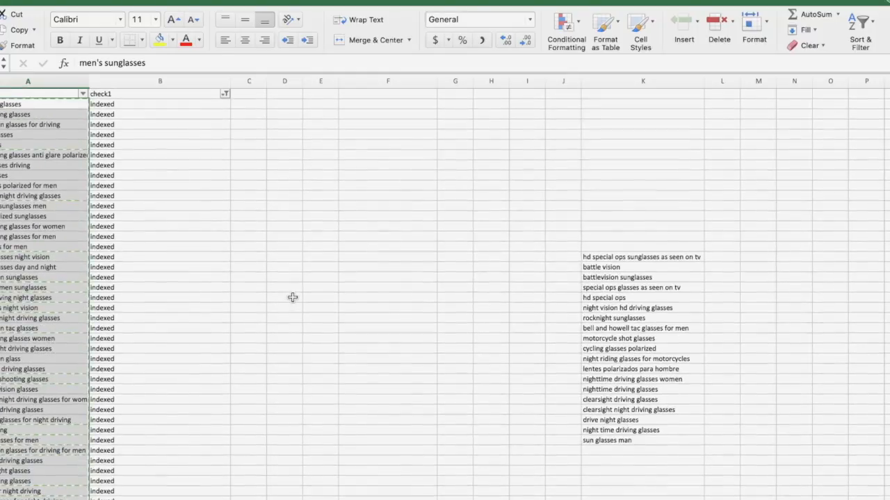
left_click(368, 215)
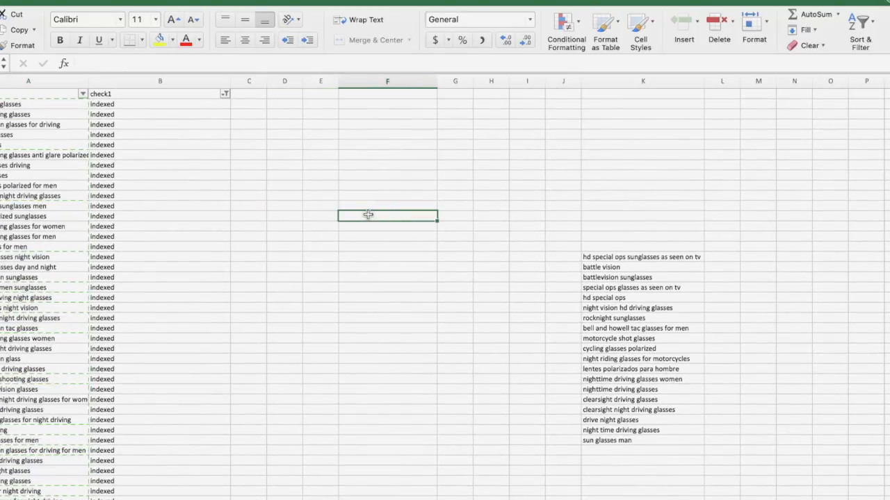
key("super+v")
left_click(366, 164)
- Review the indexed keywords in column F, from men's sunglasses to eye glasses for night driving
left_click_drag(365, 215, 386, 440)
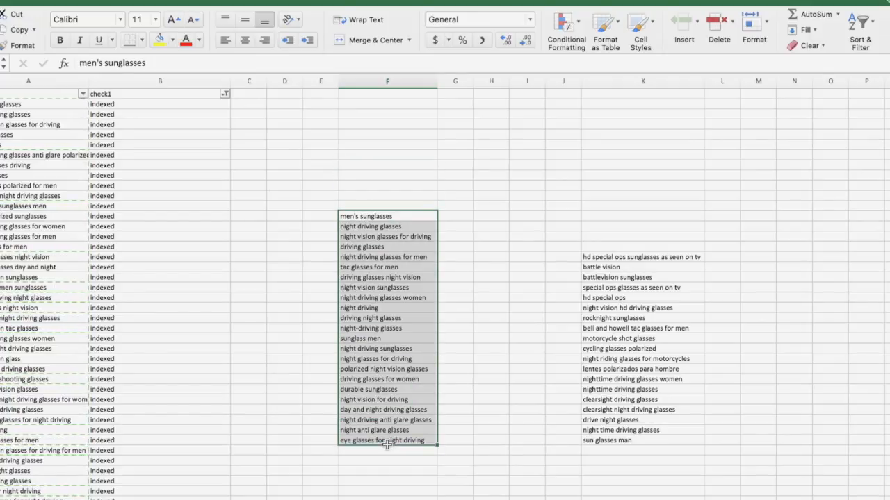
left_click(386, 438)
left_click_drag(389, 217, 407, 433)
left_click(407, 436)
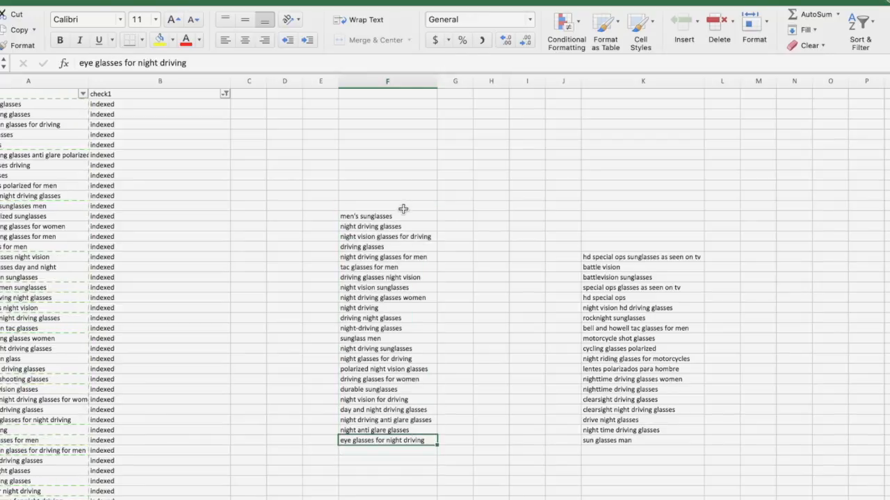
left_click_drag(401, 216, 402, 436)
left_click(402, 436)
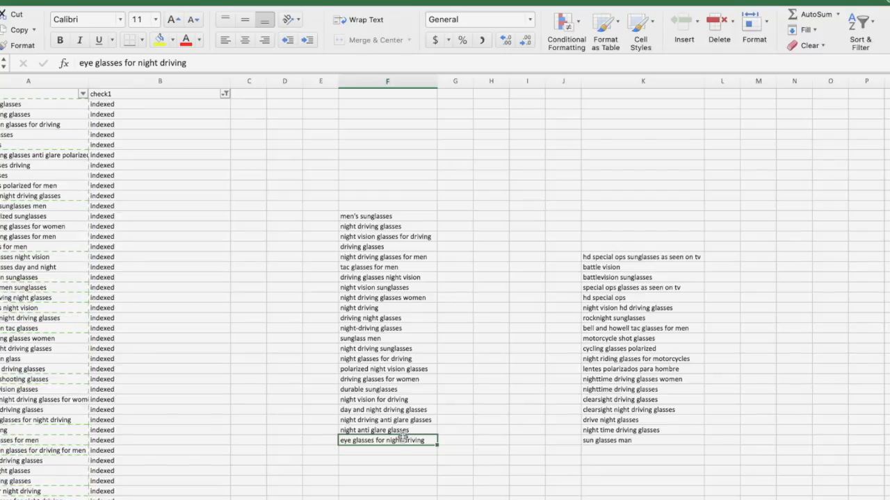
- Delete the men's sunglasses entry from the indexed keyword list in column F
left_click(386, 217)
left_click(332, 216)
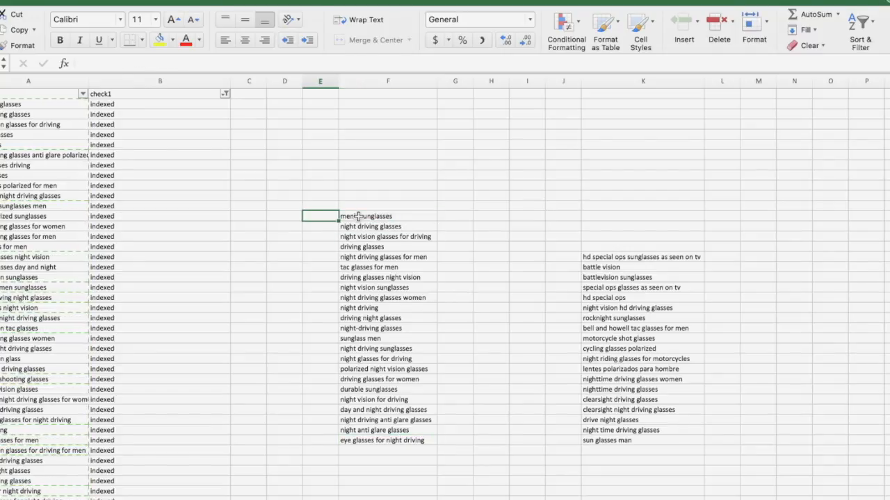
left_click(358, 216)
key("Delete")
- Compare the indexed keywords in column F with the not indexed keywords in column K
left_click(370, 225)
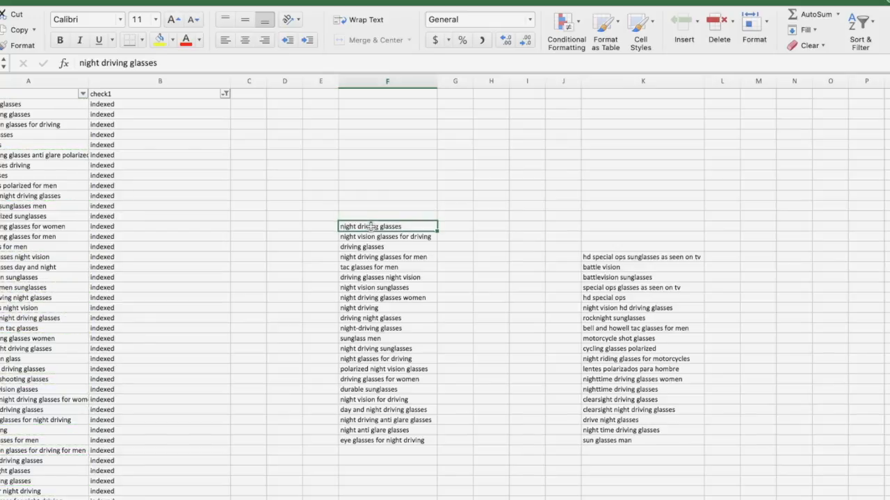
left_click_drag(370, 225, 369, 238)
left_click_drag(369, 277, 369, 286)
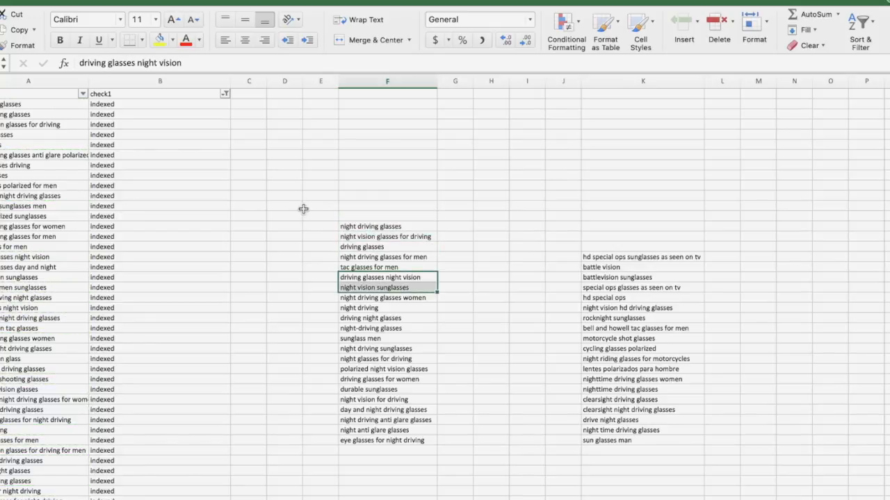
left_click(334, 241)
left_click_drag(604, 257, 611, 442)
left_click(610, 440)
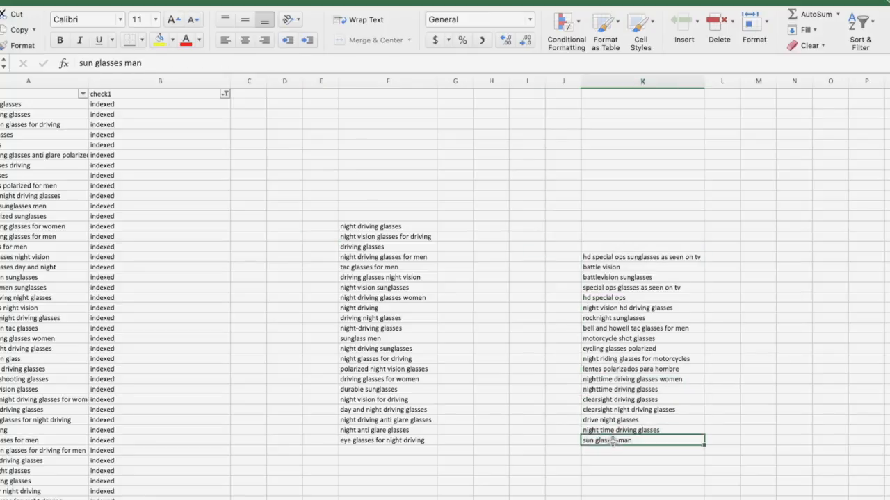
- Highlight the indexed keywords in column F from night driving glasses down to eye glasses for night driving
left_click_drag(361, 227, 379, 437)
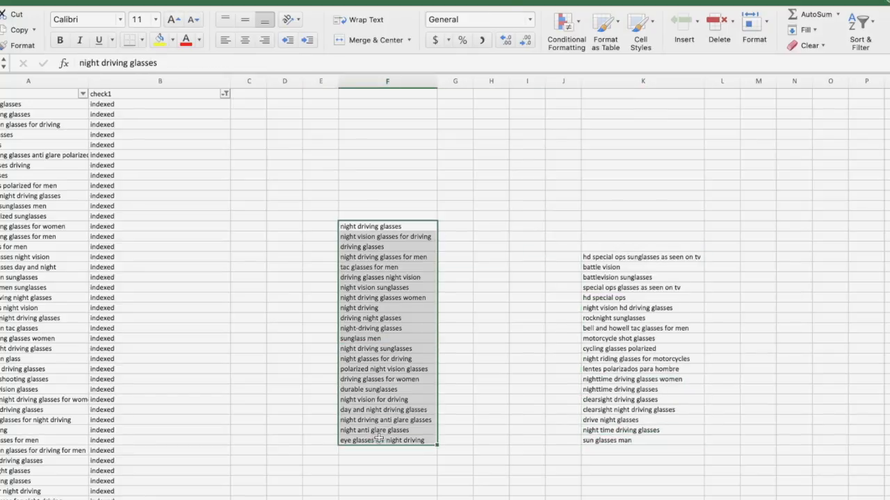
left_click(322, 390)
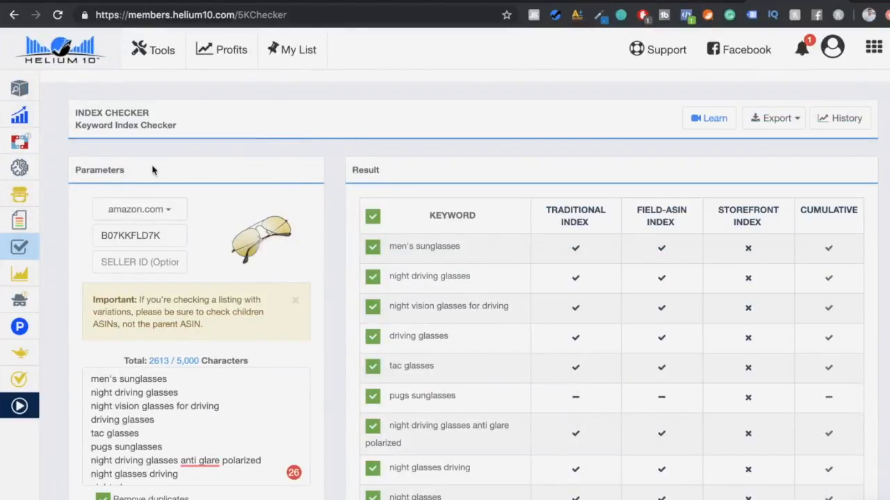
left_click(46, 170)
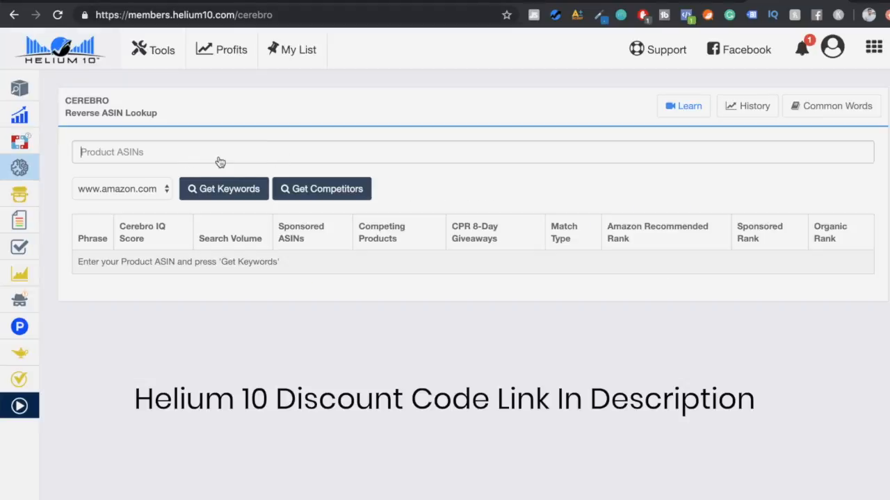
left_click(216, 146)
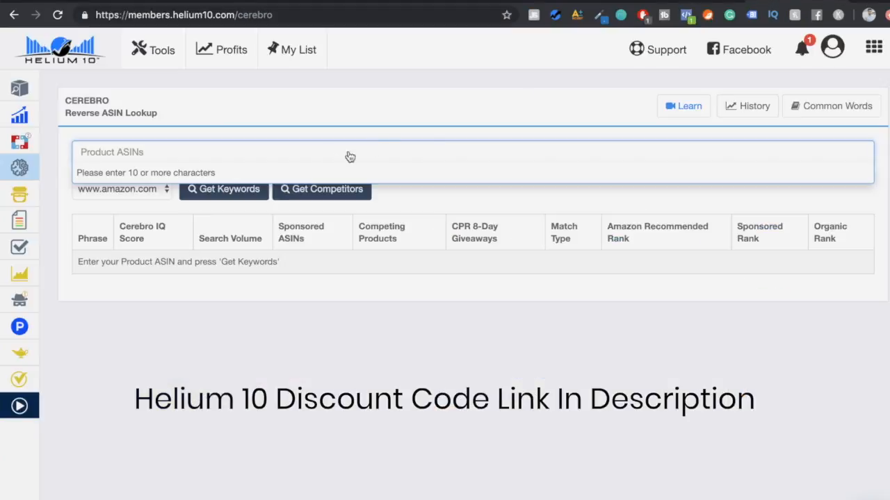
key("ctrl+v")
key("Return")
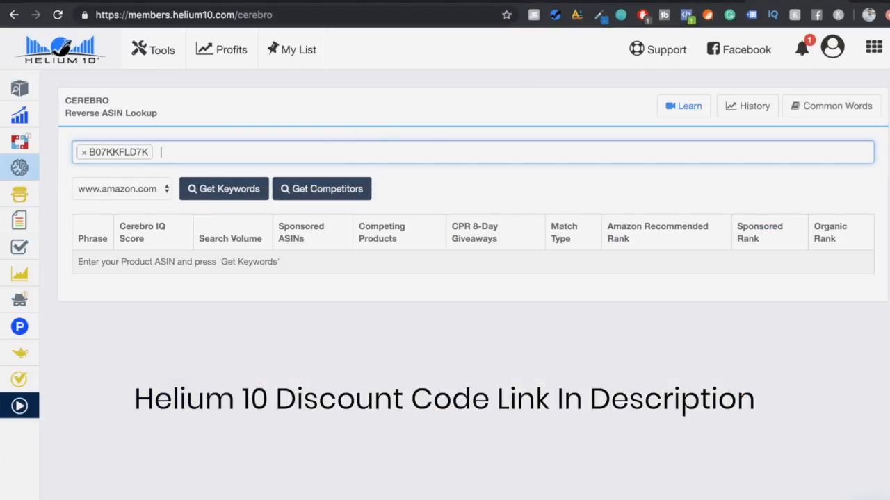
left_click(251, 192)
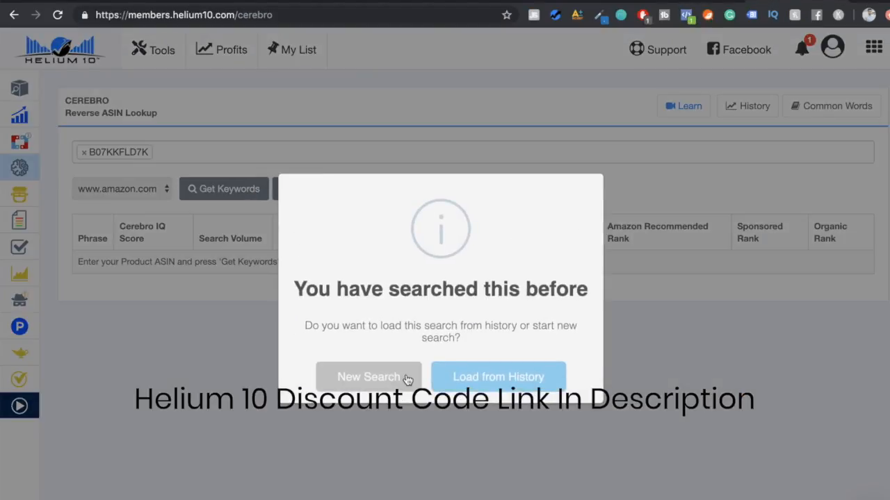
left_click(407, 378)
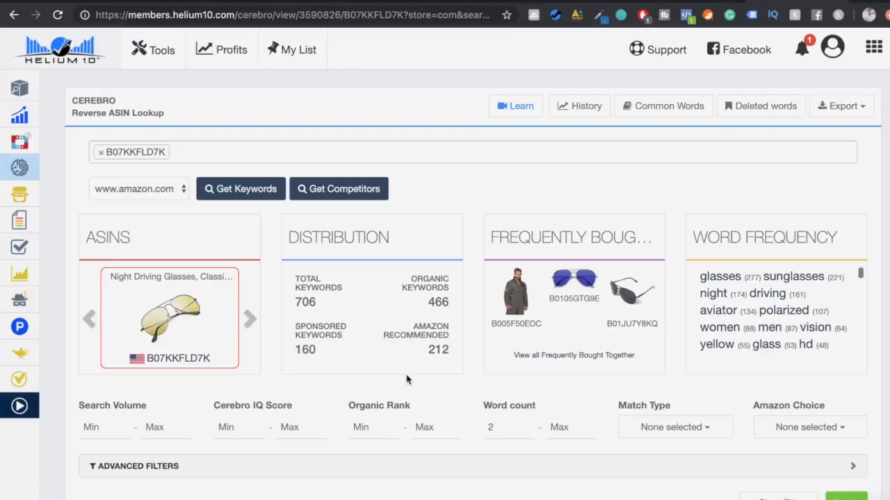
- Sort the Cerebro keyword results by search volume from high to low
scroll(406, 379, "down", 5)
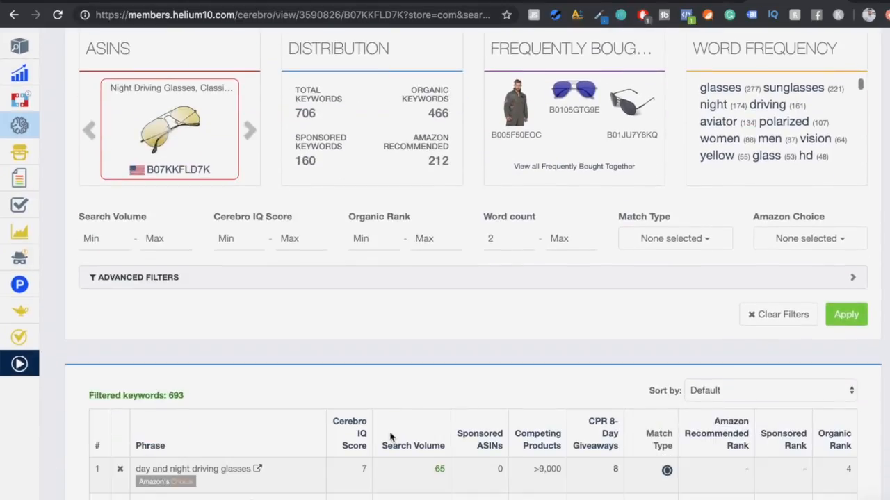
scroll(390, 436, "down", 4)
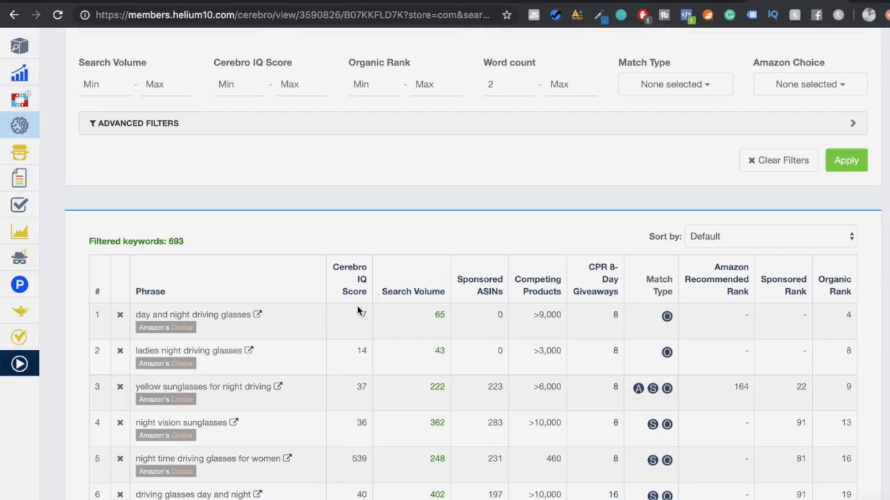
left_click(419, 296)
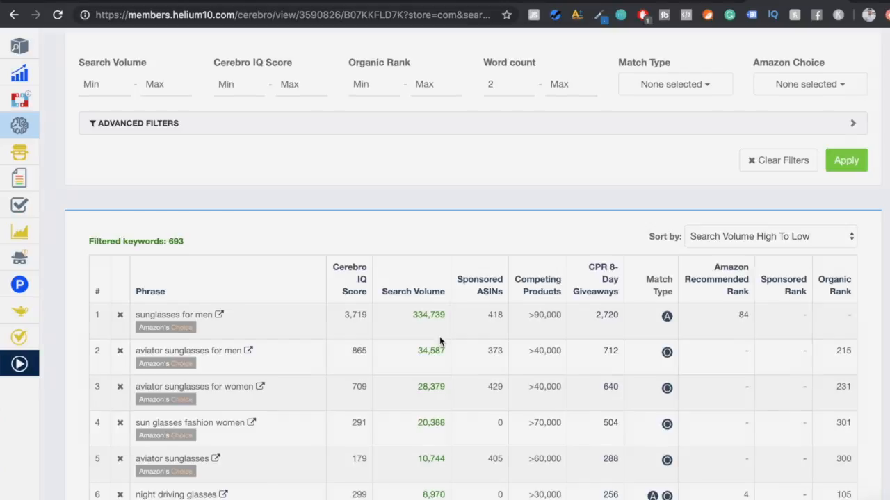
- Examine the organic rank of the night driving glasses phrase in the sorted results
scroll(502, 265, "up", 3)
scroll(486, 278, "down", 3)
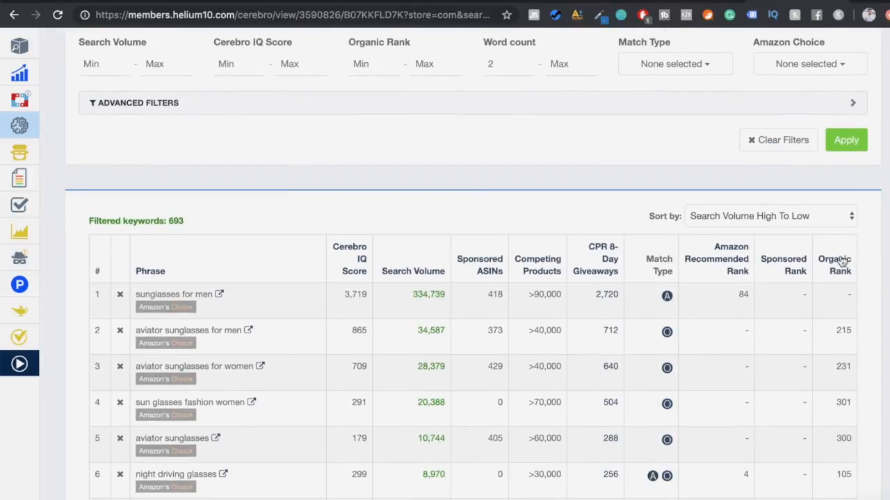
scroll(841, 292, "down", 1)
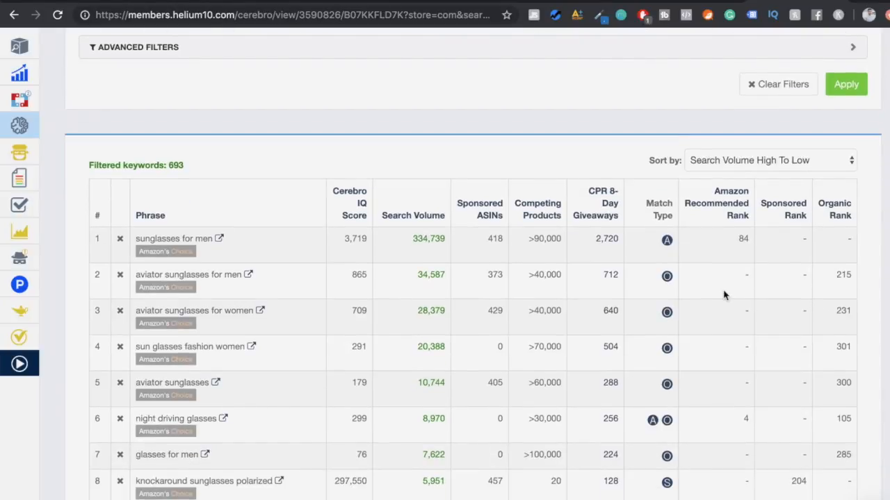
left_click_drag(838, 420, 852, 423)
left_click(852, 422)
left_click_drag(852, 419, 834, 419)
left_click(834, 419)
left_click_drag(138, 419, 187, 418)
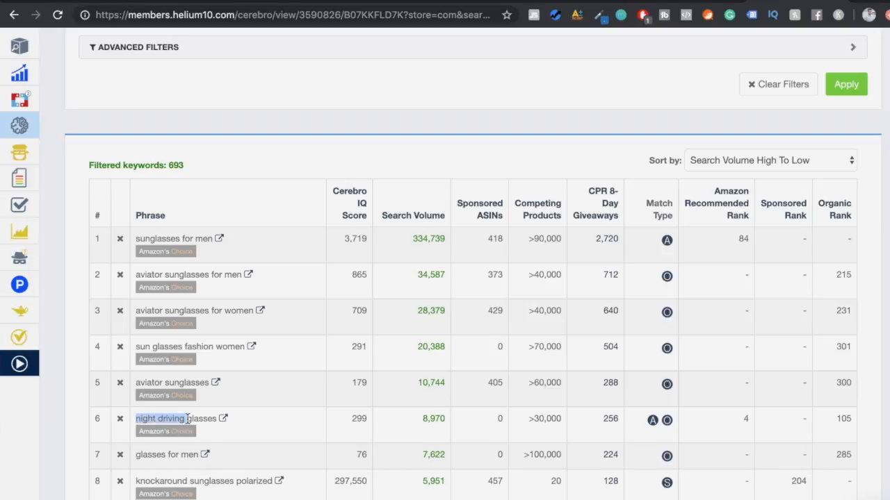
left_click(187, 419)
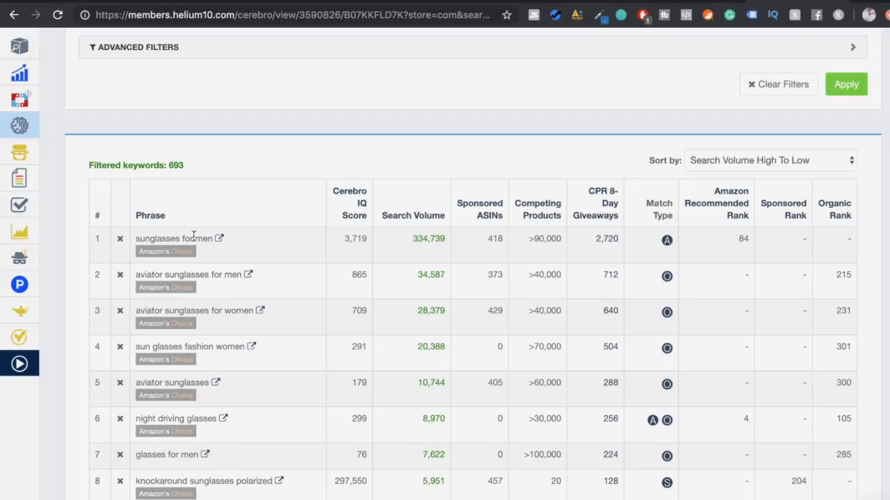
- Remove sunglasses for men, aviator sunglasses for men, aviator sunglasses for women, sun glasses fashion women and aviator sunglasses from the Cerebro results
left_click(120, 239)
left_click(120, 240)
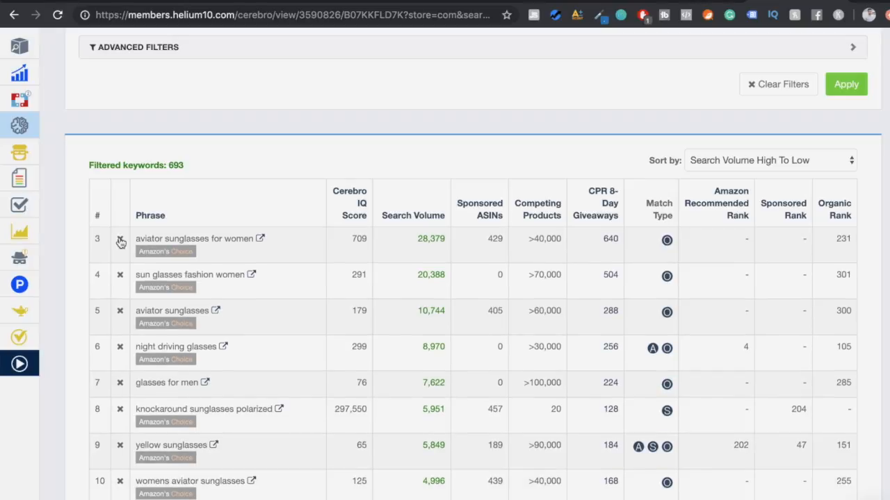
left_click(121, 240)
left_click(121, 240)
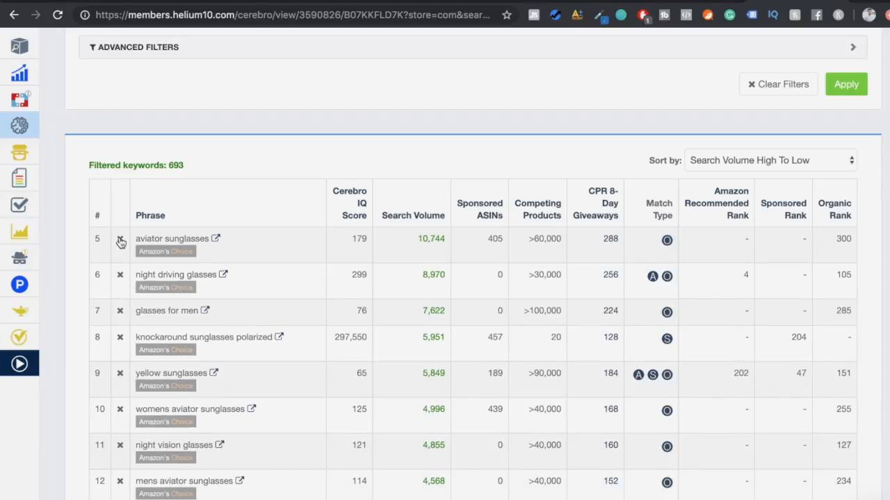
left_click(120, 239)
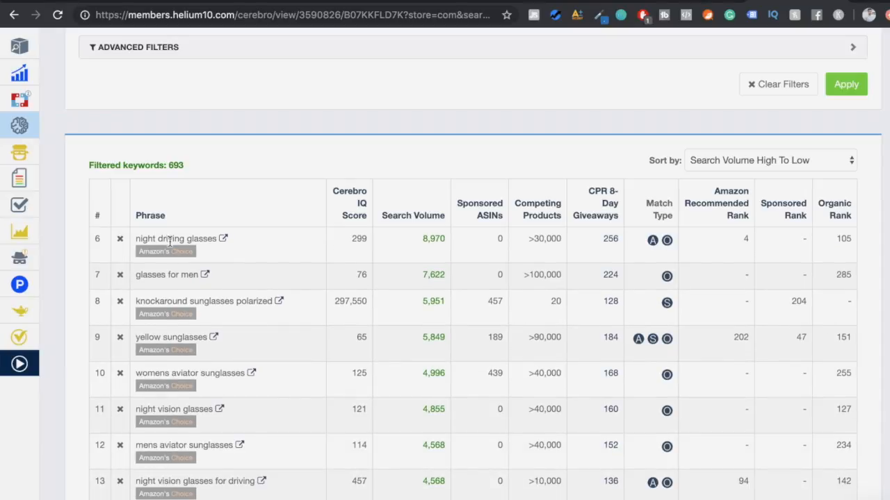
- Remove glasses for men, knockaround sunglasses polarized, yellow sunglasses, womens aviator sunglasses and mens aviator sunglasses from the results
left_click(120, 277)
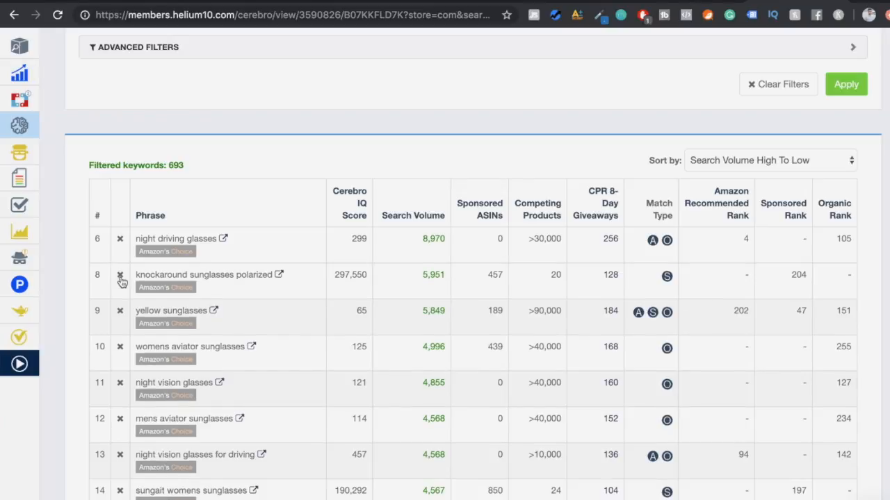
left_click(121, 277)
left_click(120, 277)
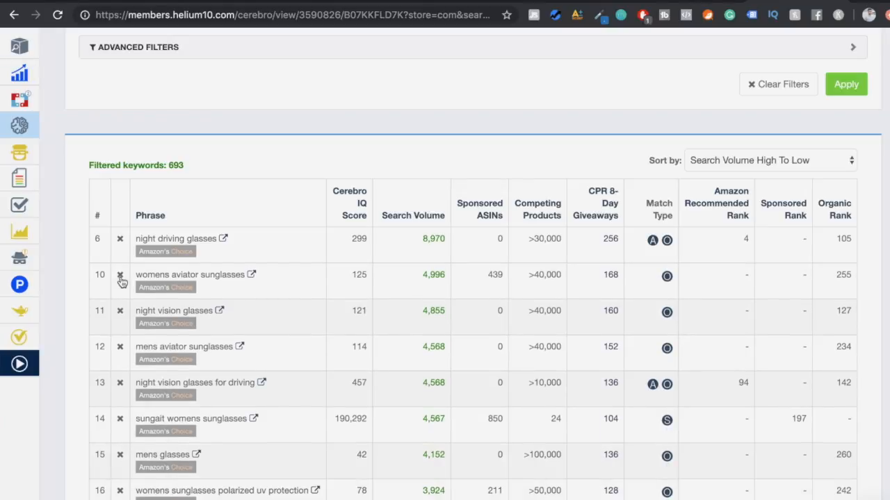
left_click(120, 276)
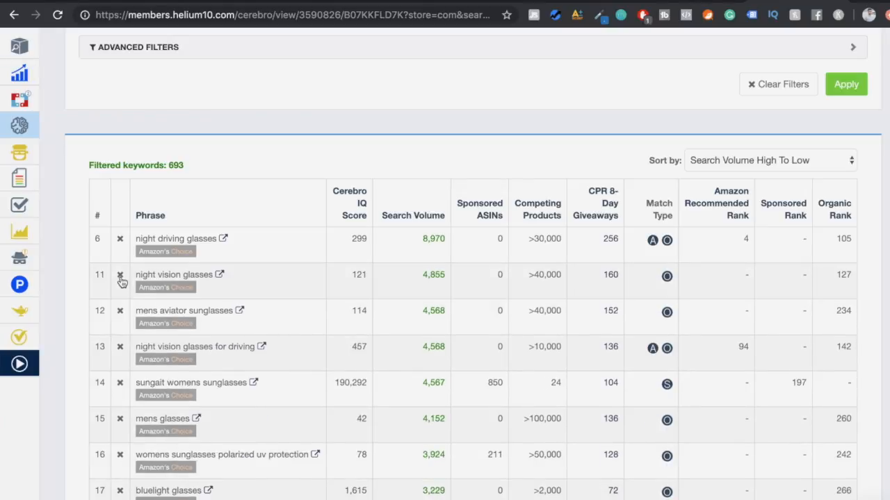
left_click(121, 312)
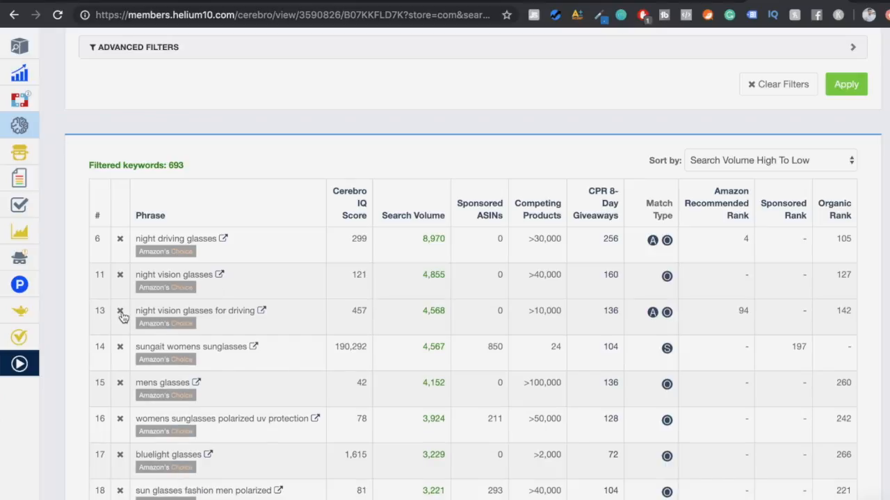
- Remove sungait womens sunglasses, mens glasses, womens sunglasses polarized uv protection, sun glasses fashion men polarized, glasses for women and clear sunglasses from the list
left_click(120, 347)
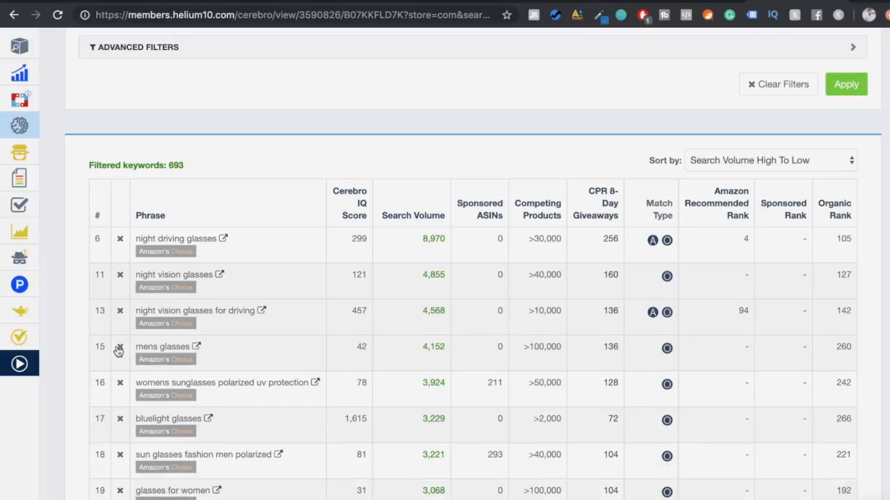
left_click(119, 348)
left_click(119, 347)
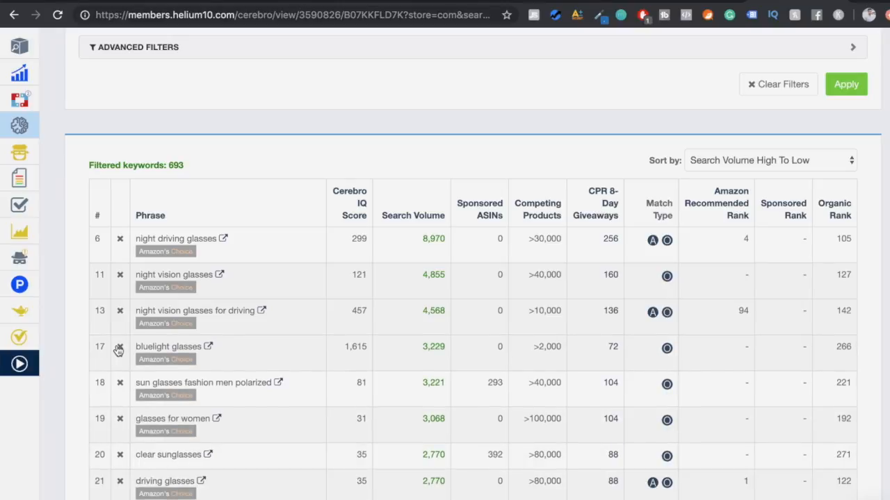
left_click(121, 383)
left_click(121, 383)
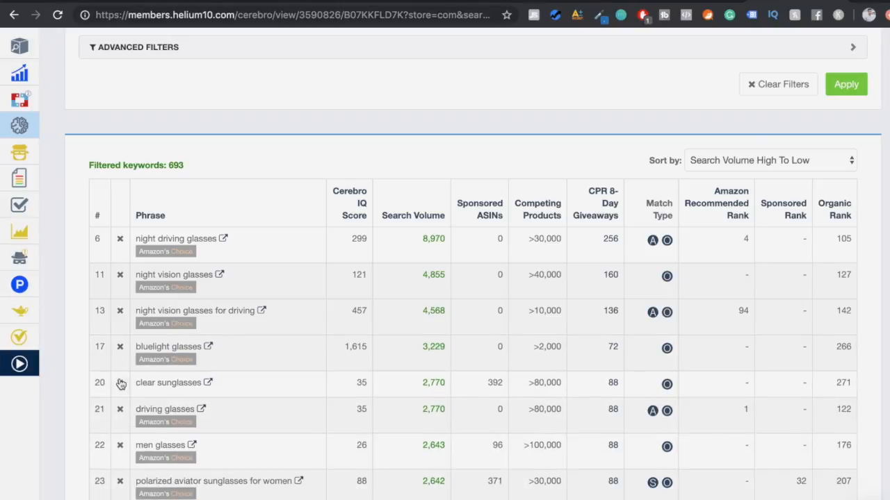
left_click(121, 384)
- Review the remaining keywords in the cleaned list and check the organic rank for night driving glasses
scroll(124, 418, "down", 1)
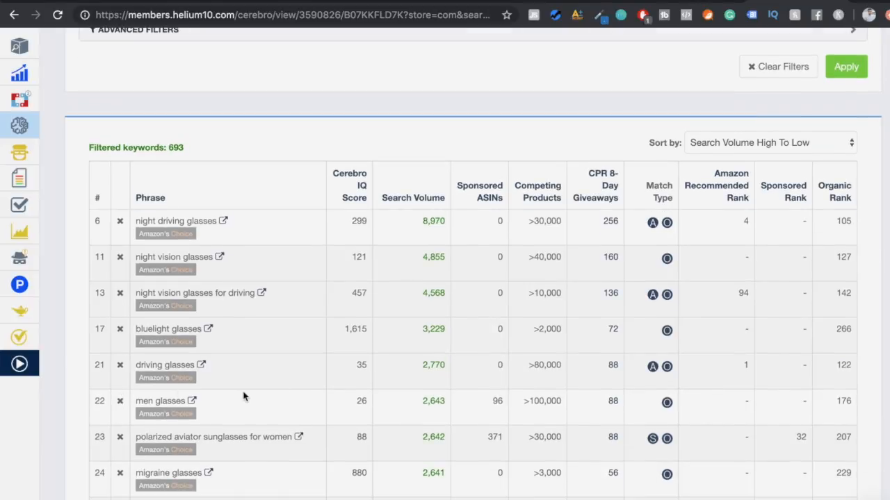
scroll(243, 396, "down", 7)
scroll(243, 396, "up", 3)
scroll(243, 396, "up", 6)
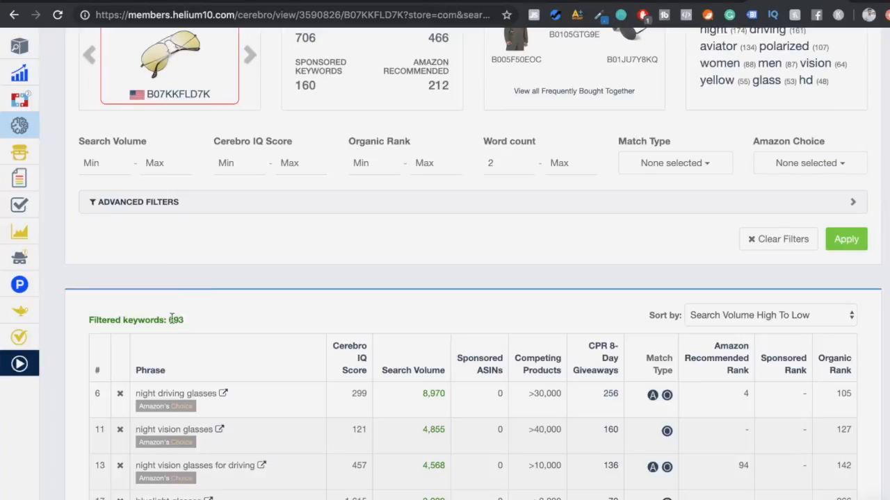
scroll(208, 322, "down", 1)
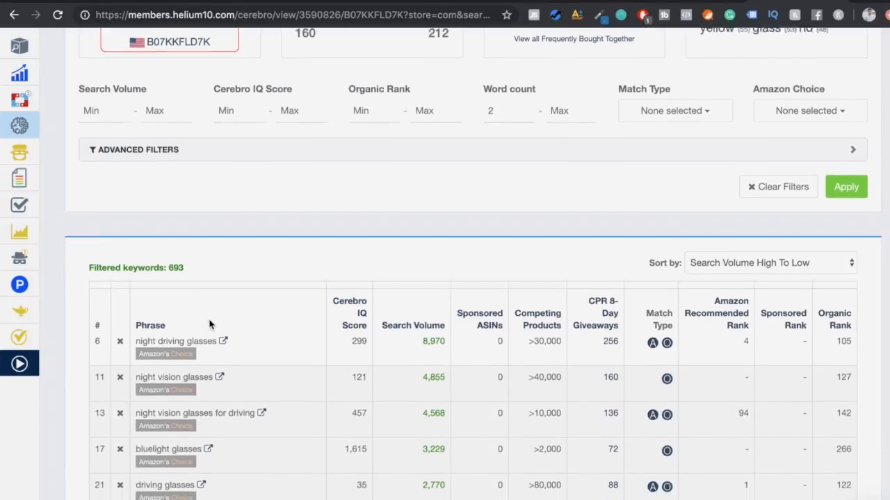
scroll(210, 325, "down", 1)
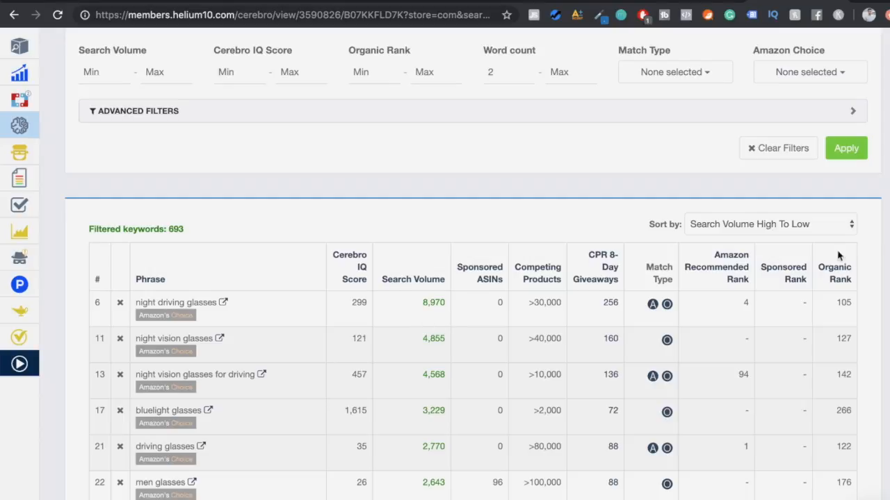
left_click_drag(137, 304, 214, 304)
left_click(302, 312)
left_click_drag(835, 303, 852, 306)
left_click(852, 306)
left_click_drag(851, 304, 837, 305)
left_click(837, 304)
scroll(261, 375, "down", 2)
scroll(258, 347, "up", 2)
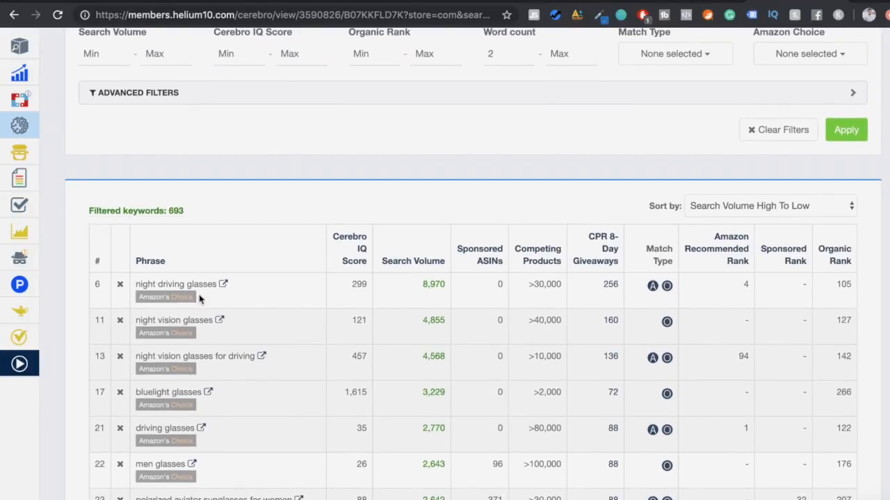
- Export the remaining Cerebro keywords to the Frankenstein keyword processor
scroll(236, 278, "up", 1)
scroll(278, 262, "up", 5)
scroll(278, 348, "down", 3)
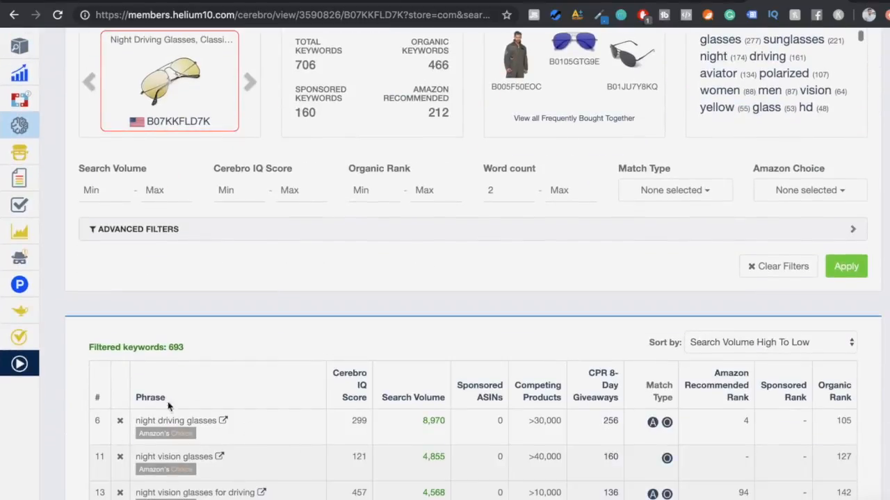
scroll(216, 470, "down", 1)
scroll(215, 485, "down", 4)
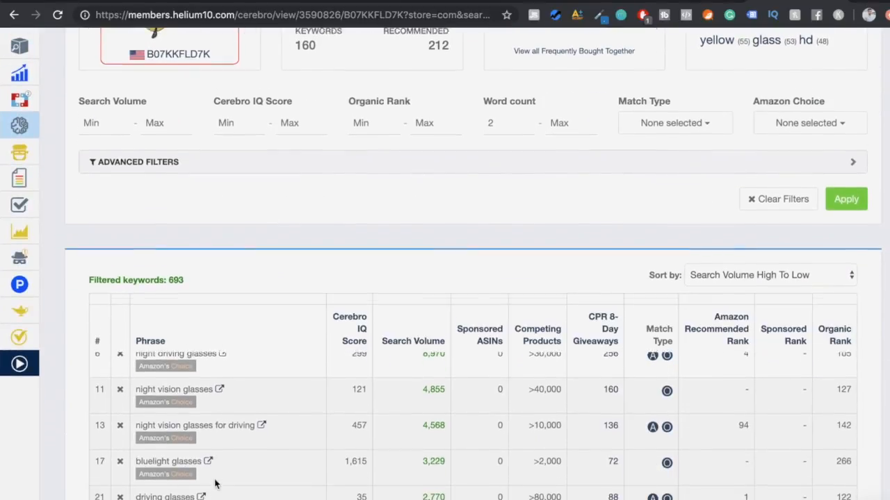
scroll(215, 485, "up", 6)
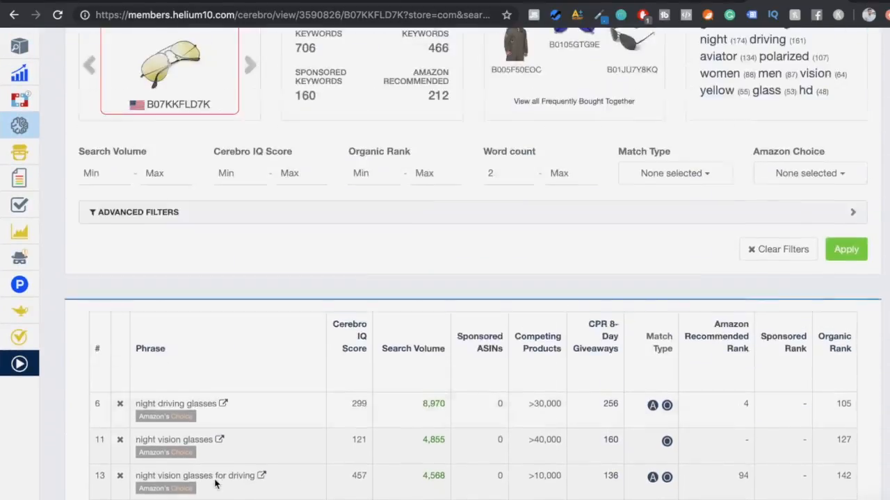
scroll(490, 404, "up", 2)
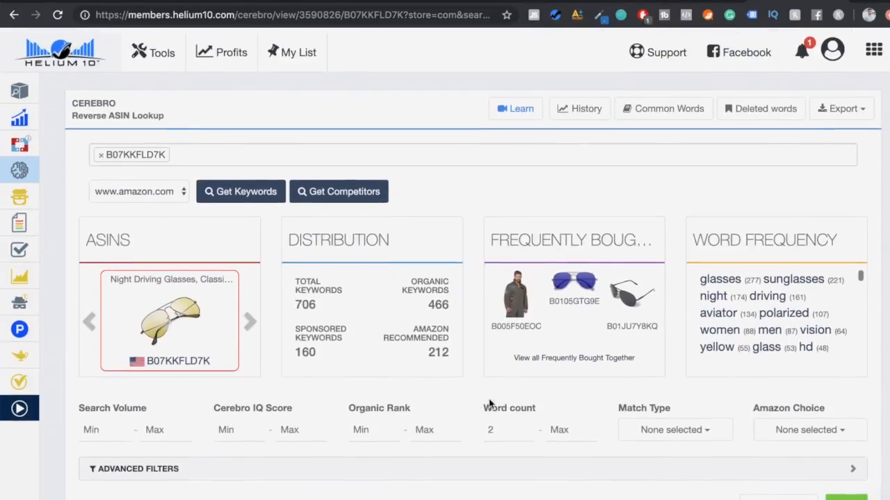
left_click(831, 108)
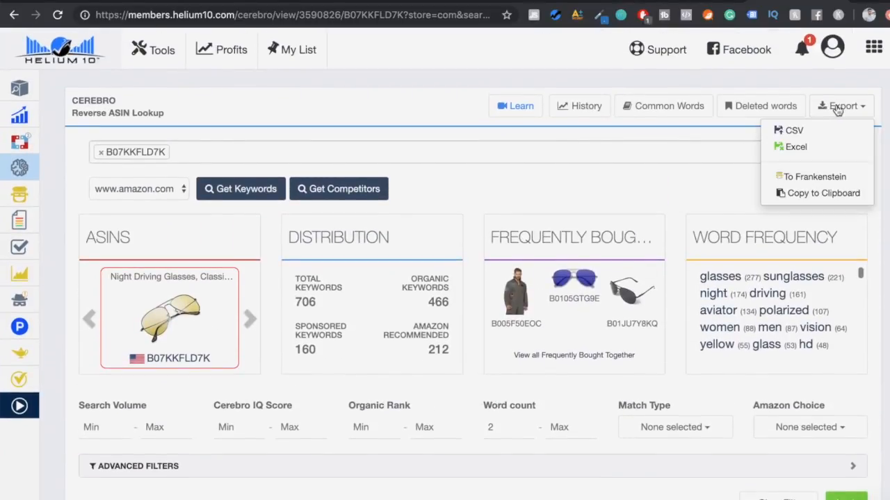
left_click(808, 179)
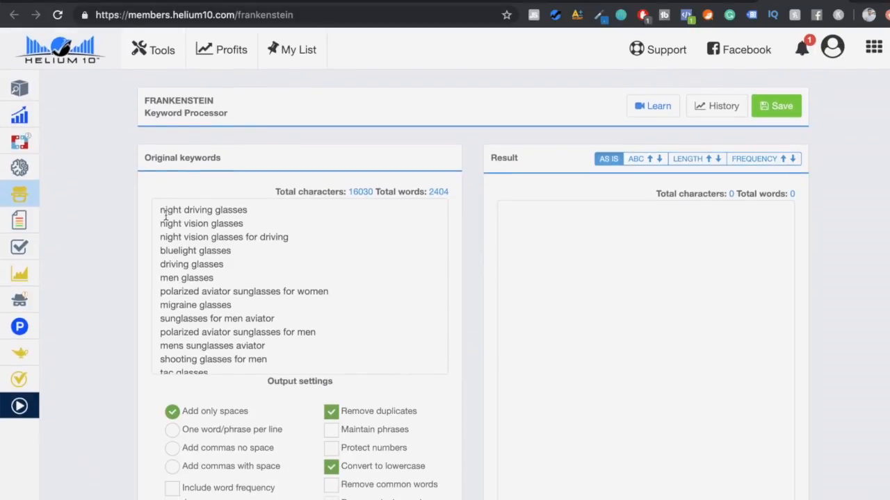
- Look through the imported phrases in the Original keywords list of the Frankenstein keyword processor
left_click_drag(161, 207, 341, 399)
left_click(332, 334)
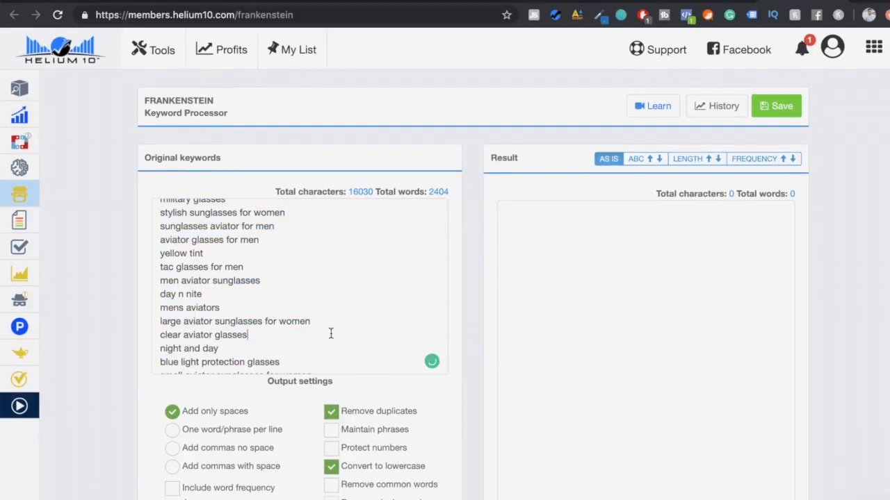
scroll(331, 333, "up", 6)
scroll(331, 334, "up", 5)
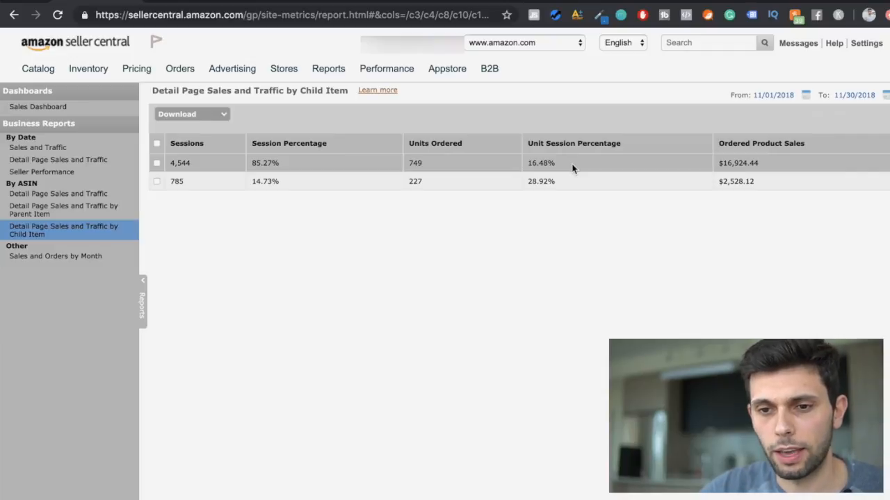
- Switch to the Amazon listing of the Loaveol night driving glasses and review its title, price and product images
left_click(173, 2)
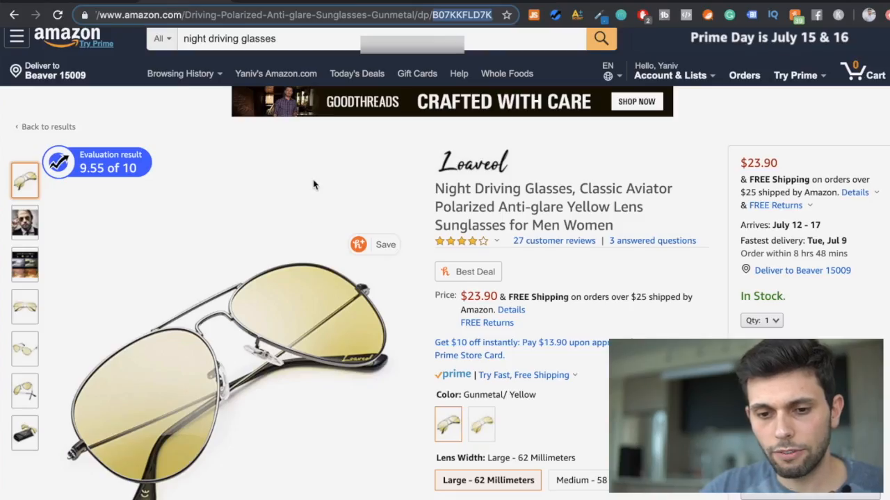
scroll(280, 297, "down", 1)
scroll(257, 330, "up", 2)
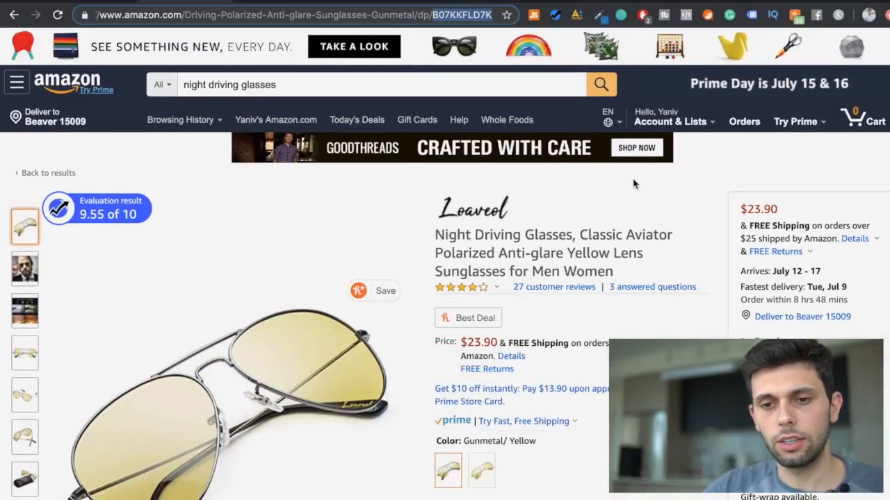
scroll(633, 184, "down", 1)
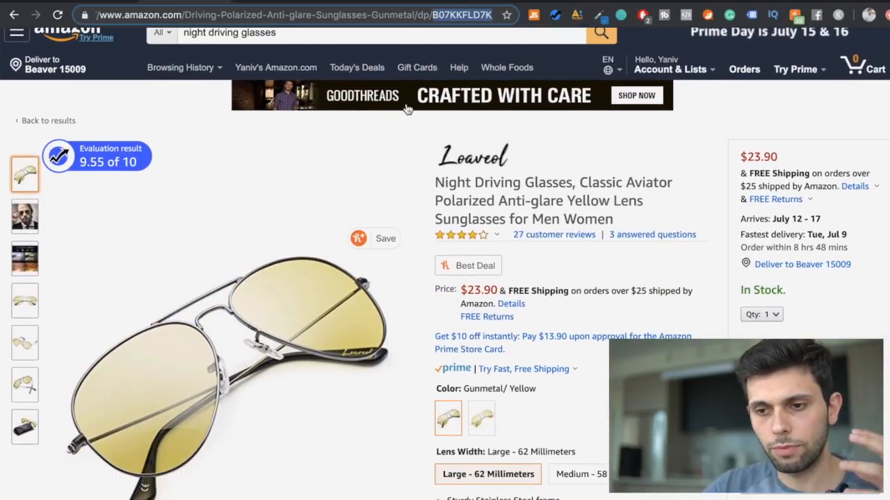
left_click(587, 158)
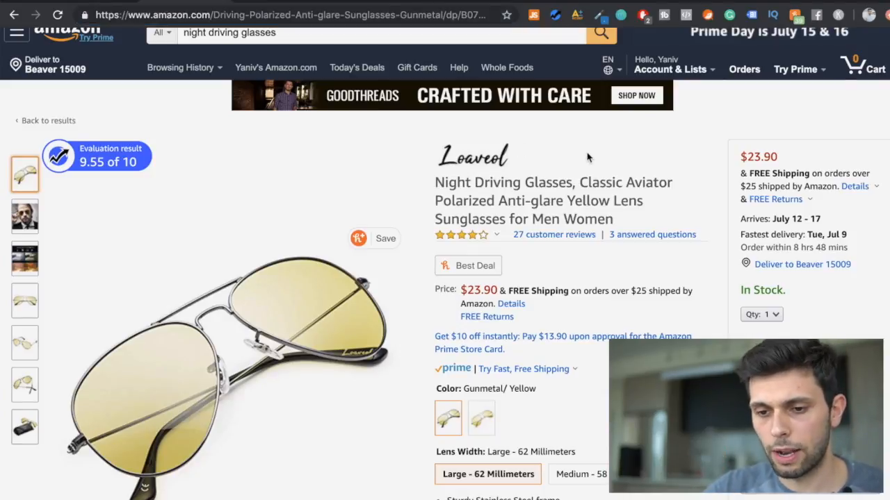
- Open the FEIDU polarized aviator sunglasses listing and compare its title, images and price with the Loaveol listing
left_click(628, 2)
scroll(495, 311, "down", 2)
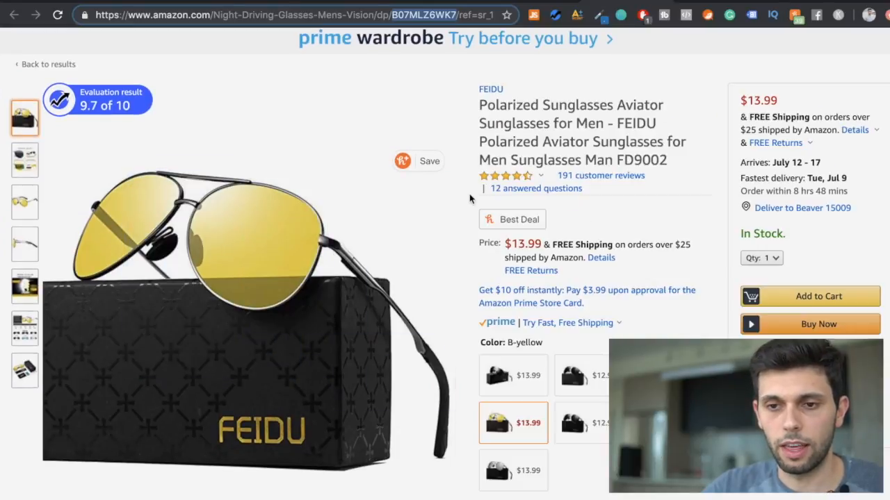
mouse_move(352, 227)
left_click(198, 3)
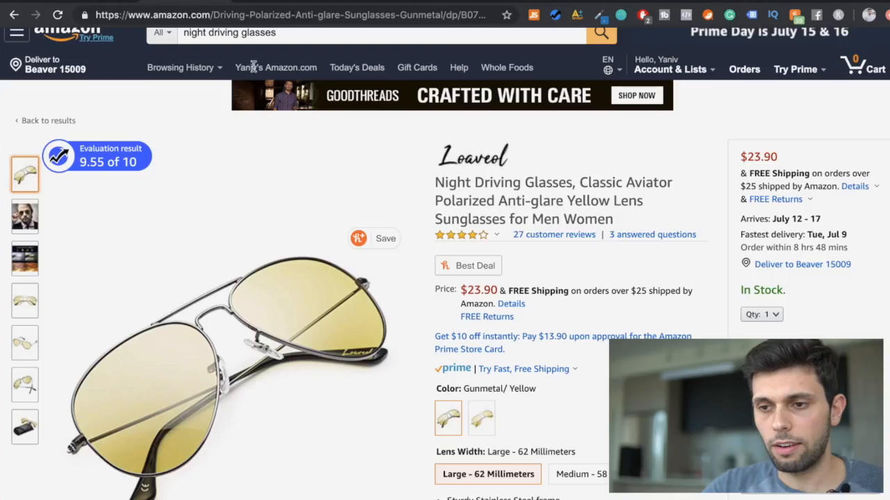
left_click(624, 2)
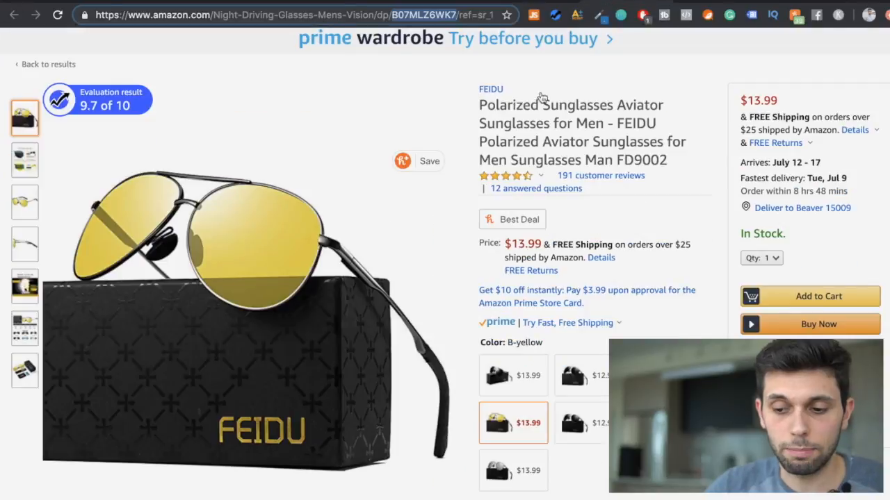
- Compare the customer reviews of the Loaveol and FEIDU glasses and view the star rating breakdown for the FEIDU listing
mouse_move(449, 459)
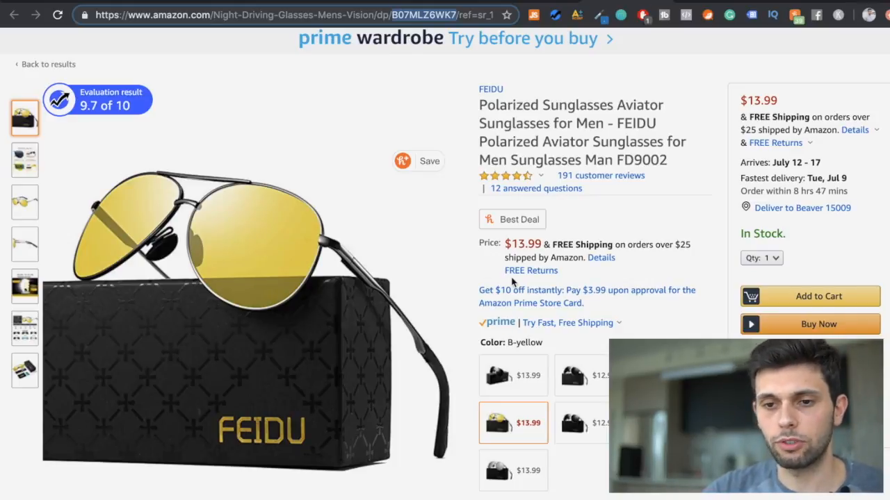
mouse_move(532, 176)
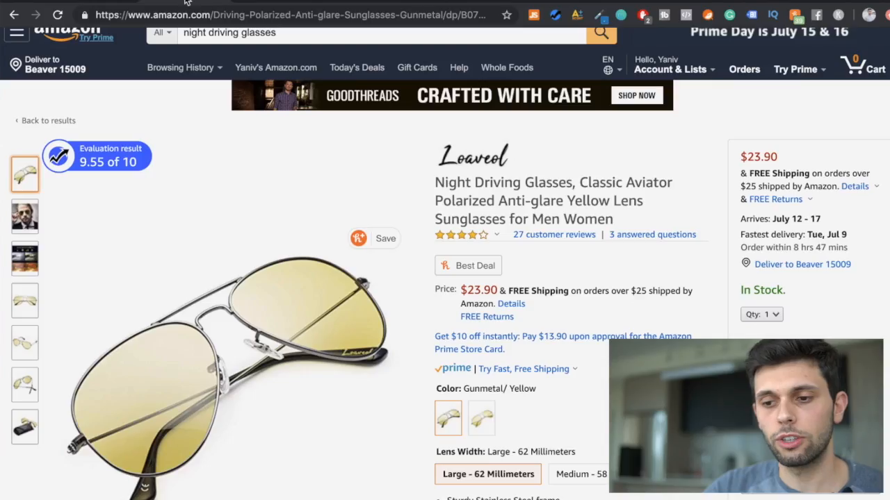
mouse_move(495, 243)
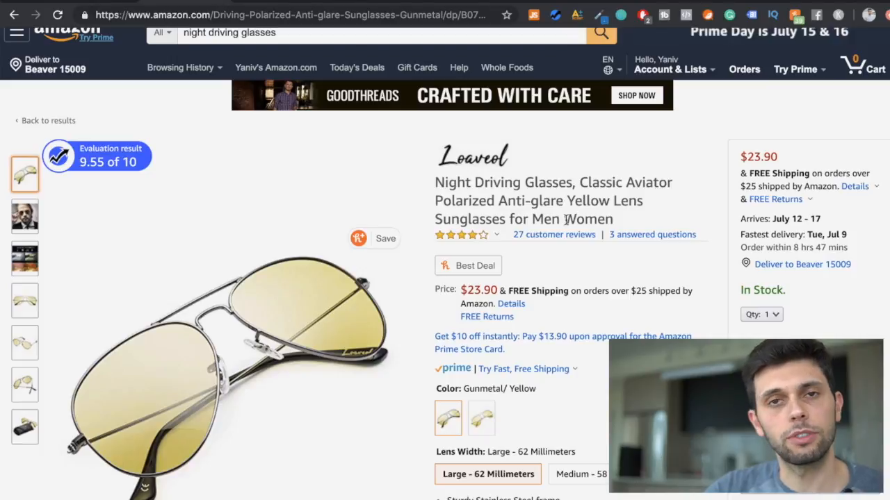
mouse_move(241, 369)
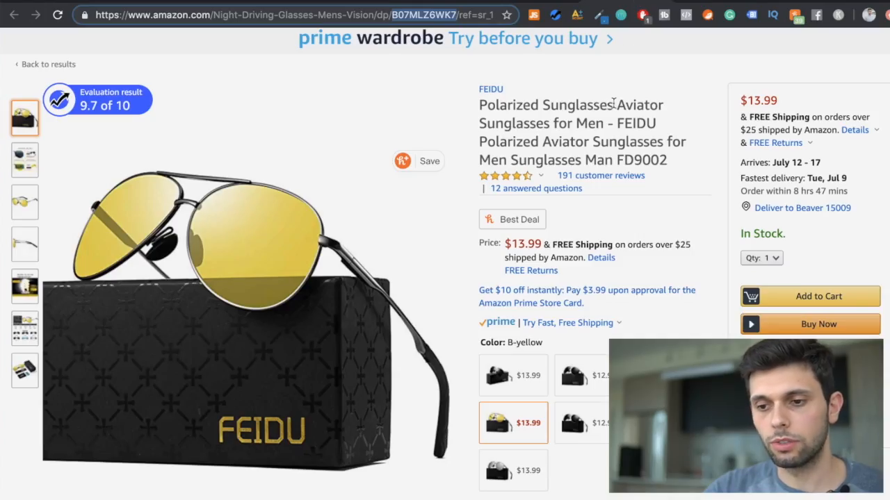
mouse_move(527, 181)
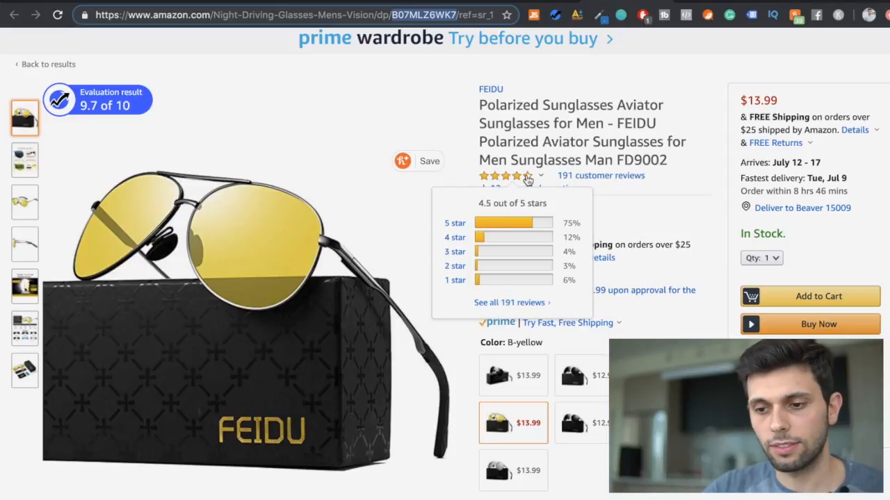